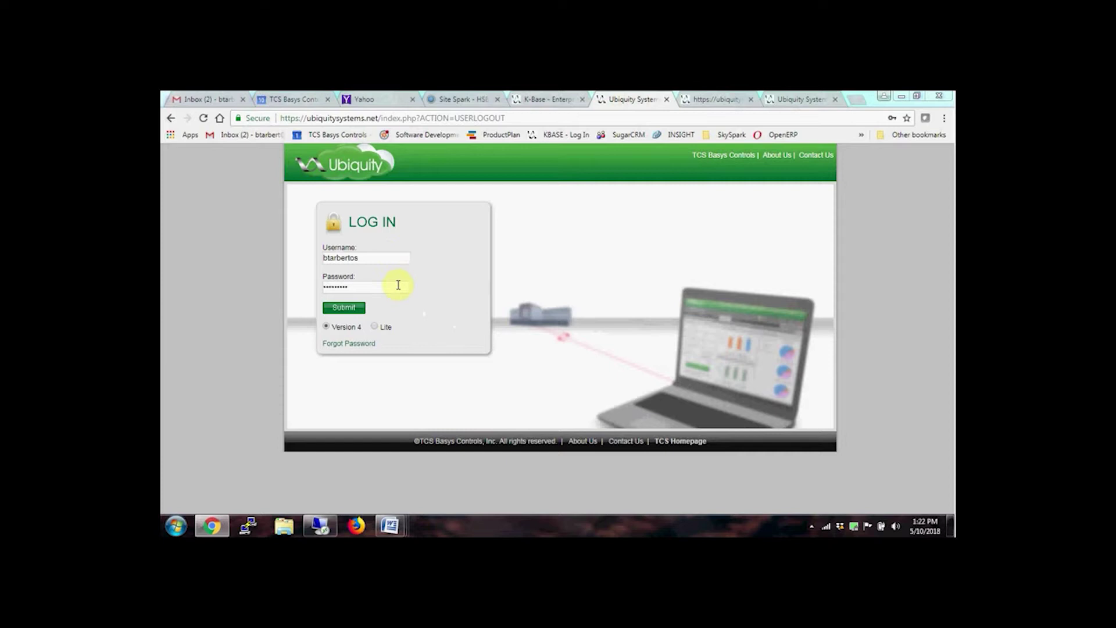
Step: Submit the login credentials to enter the Ubiquity Cloud platform
click(343, 308)
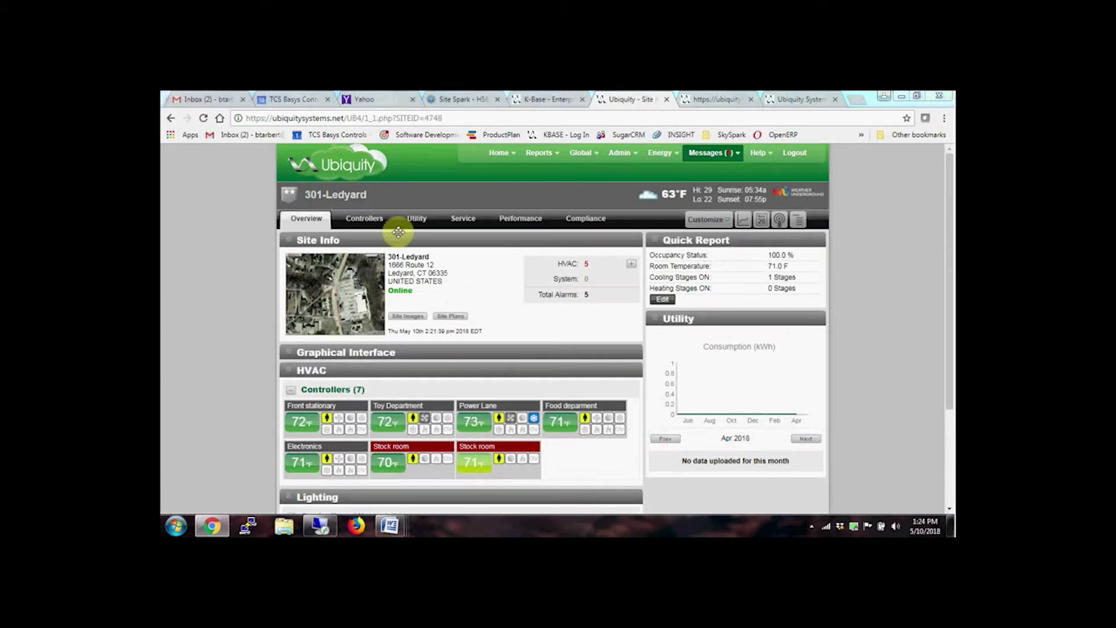
Step: From 301-Ledyard's Controllers list, open programming for the first Stock room SZ1009 controller
click(366, 221)
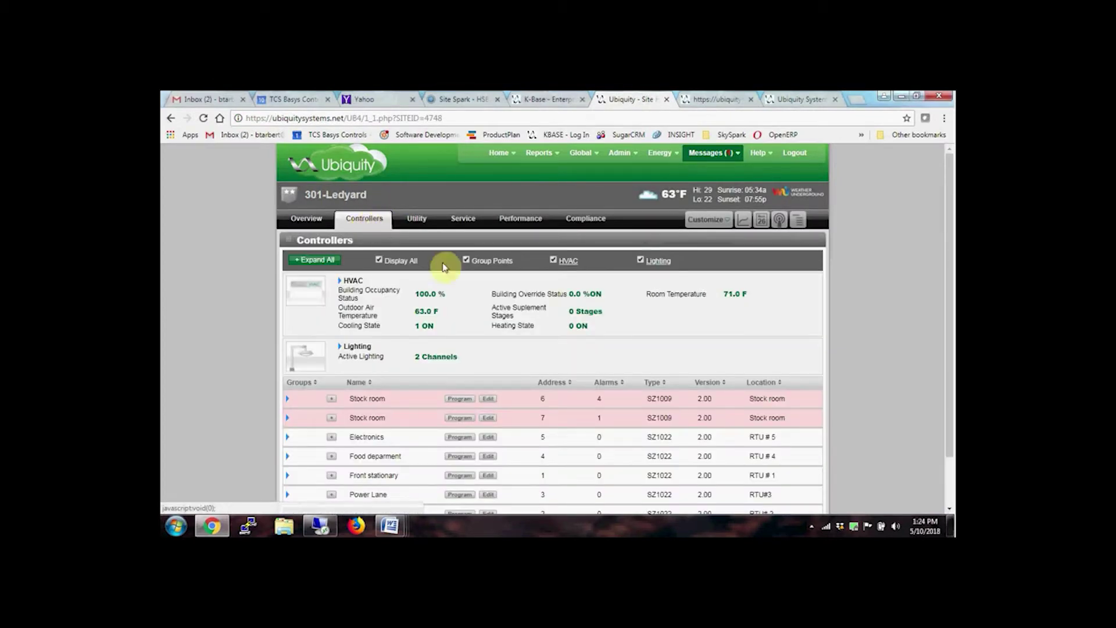
click(465, 400)
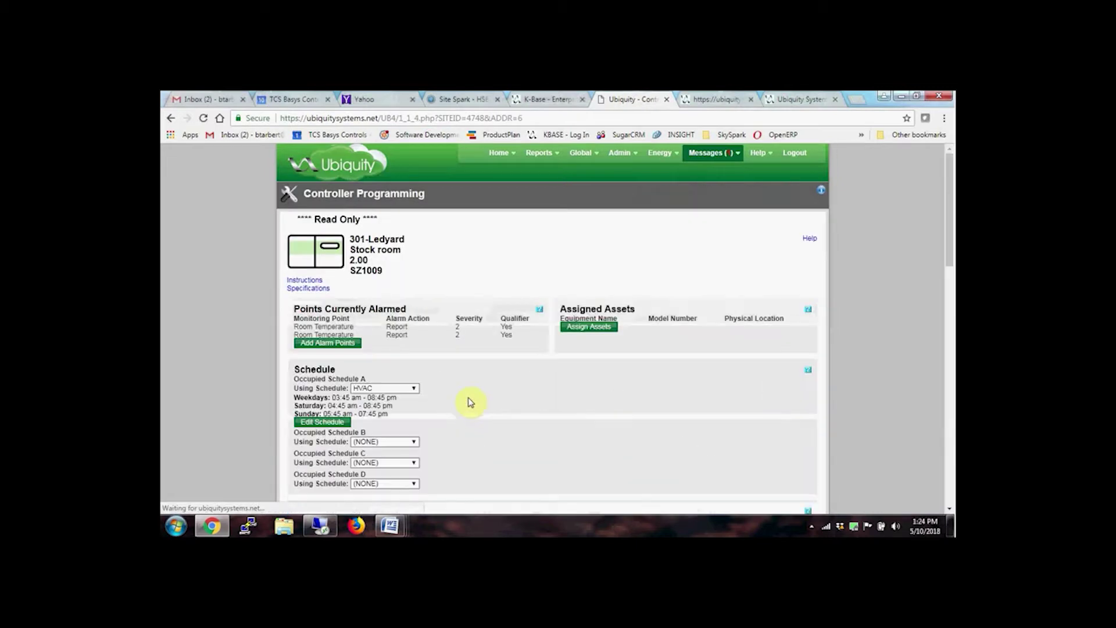
scroll(778, 279, down, 10)
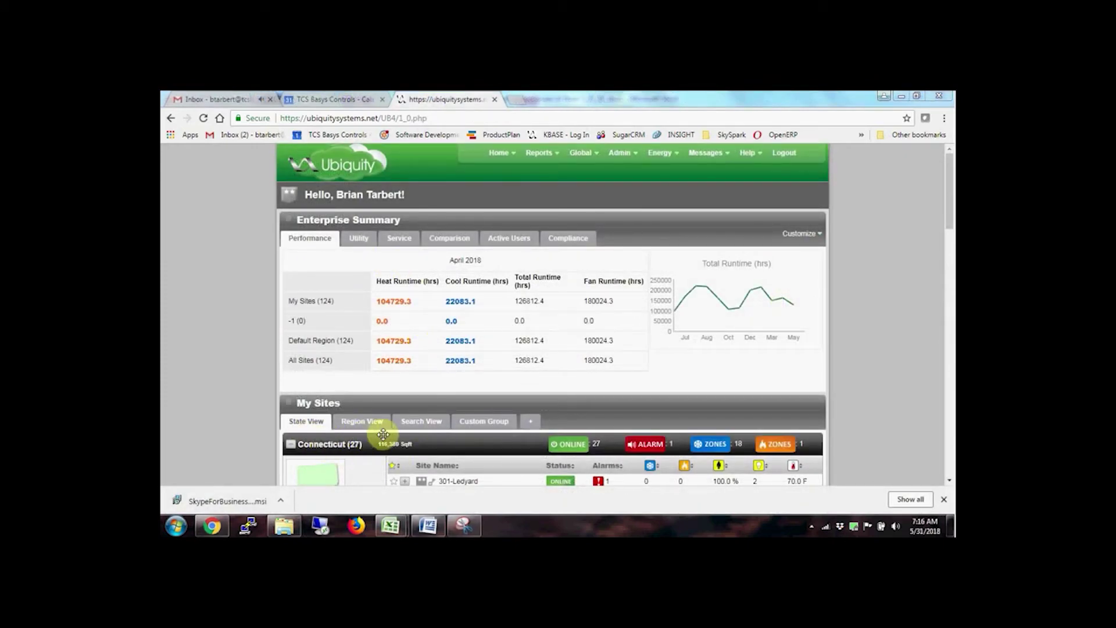
click(362, 239)
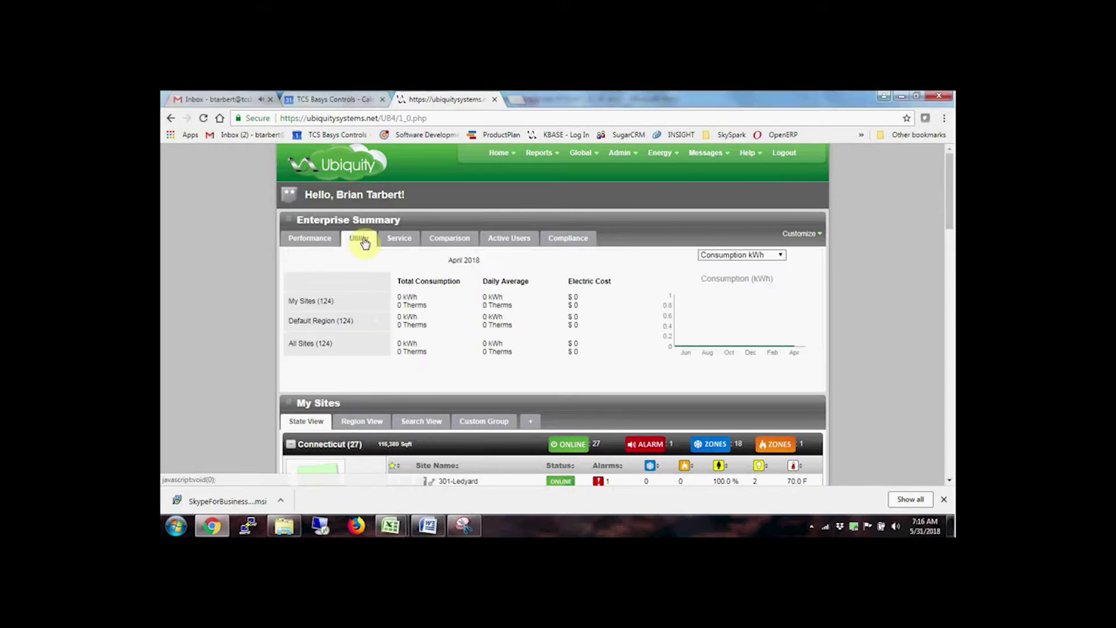
click(404, 239)
click(449, 242)
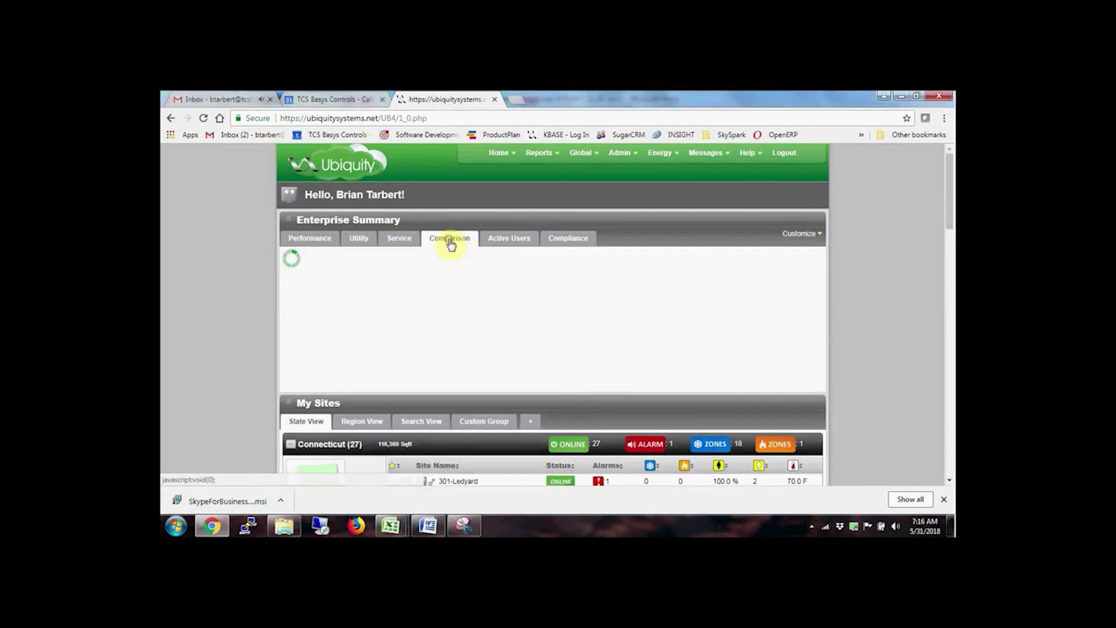
click(569, 241)
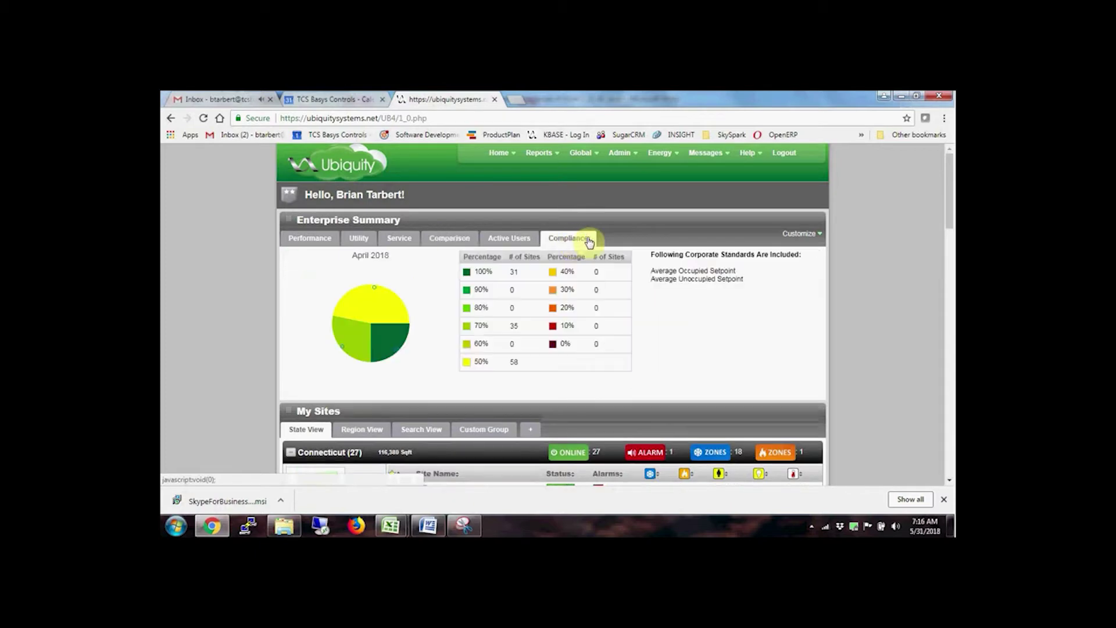
click(799, 233)
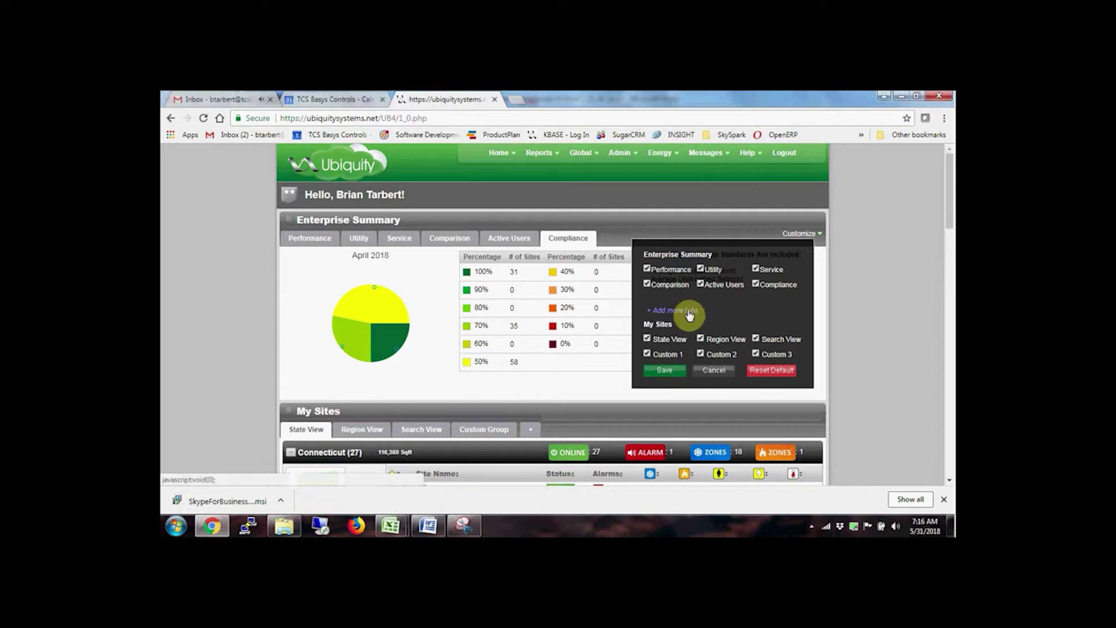
click(690, 310)
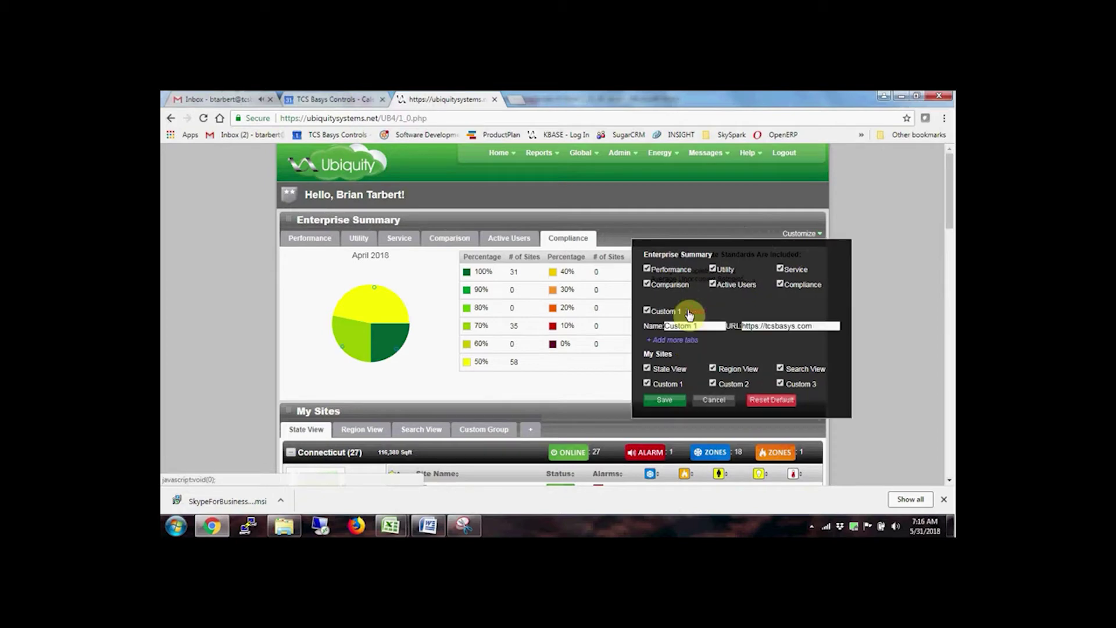
click(719, 401)
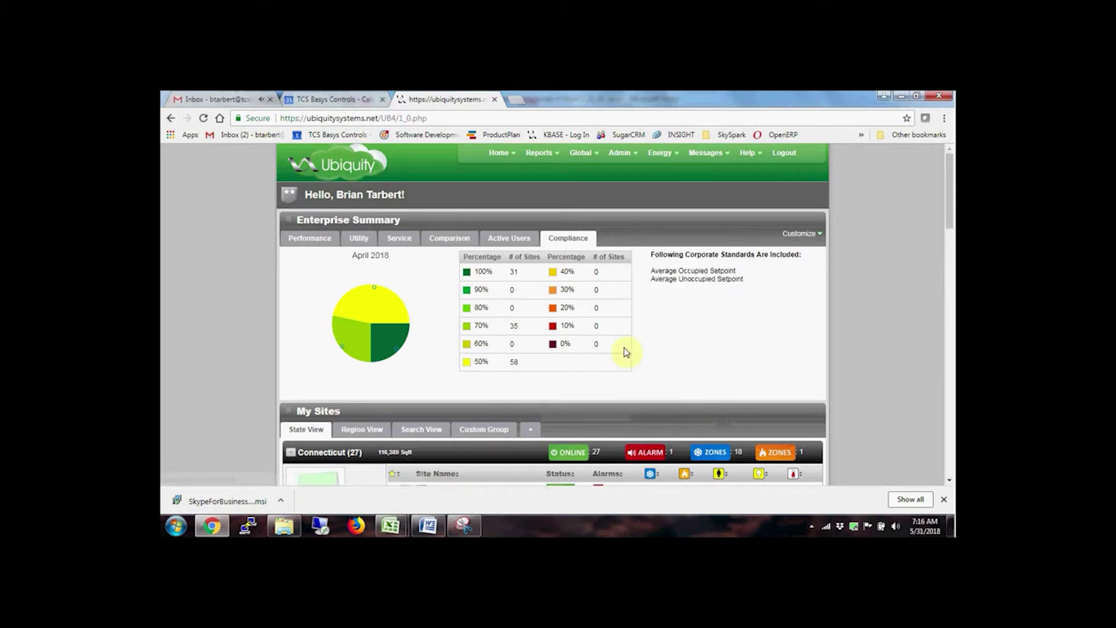
click(313, 240)
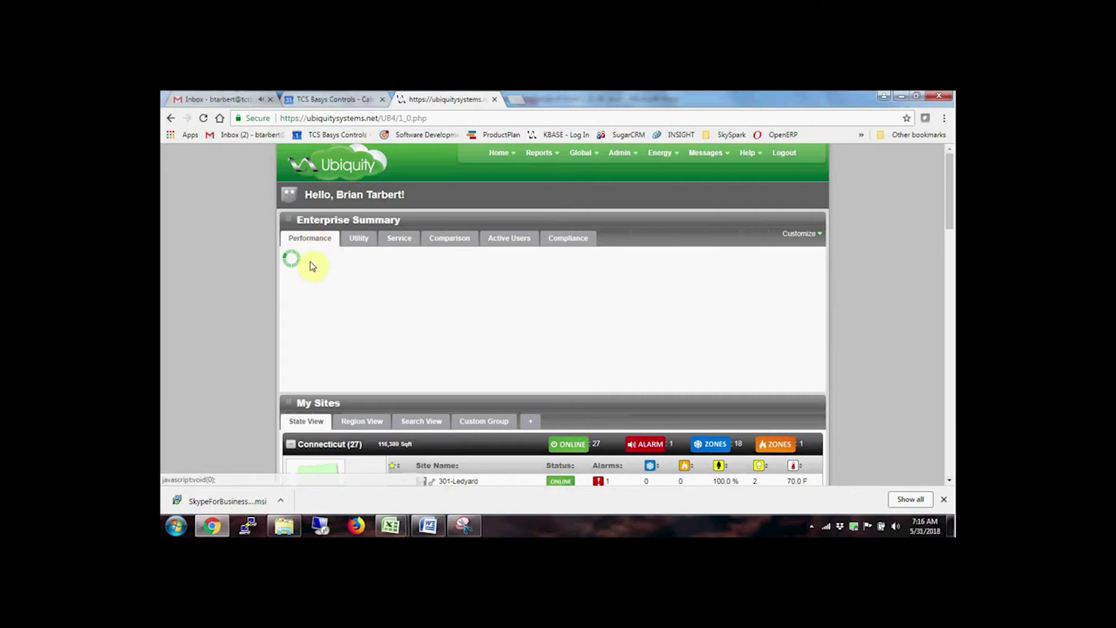
scroll(393, 275, down, 3)
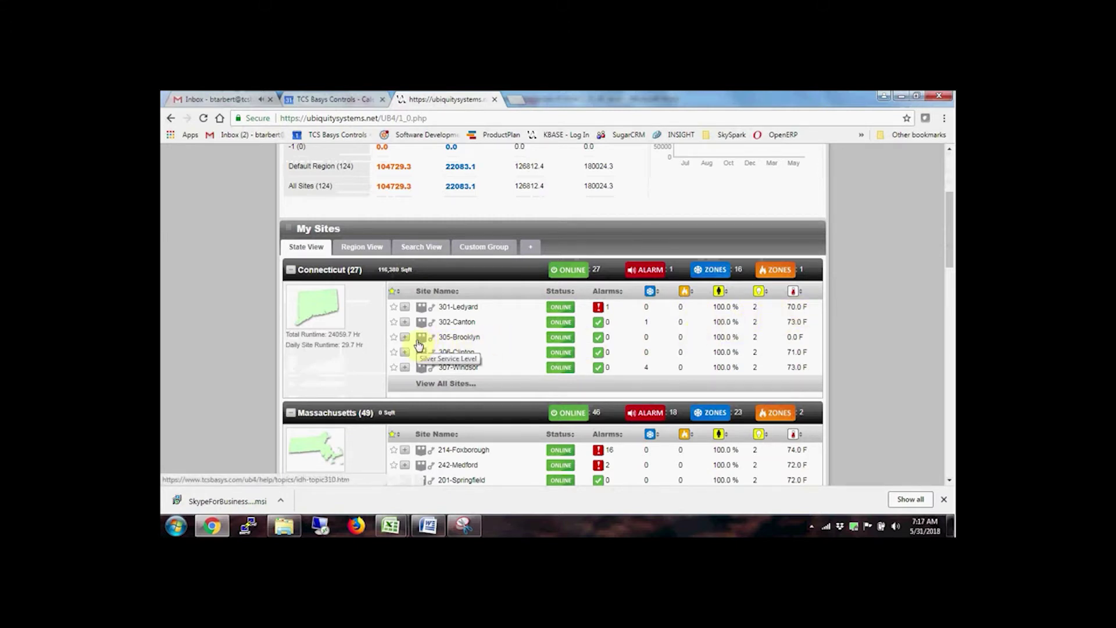
click(405, 308)
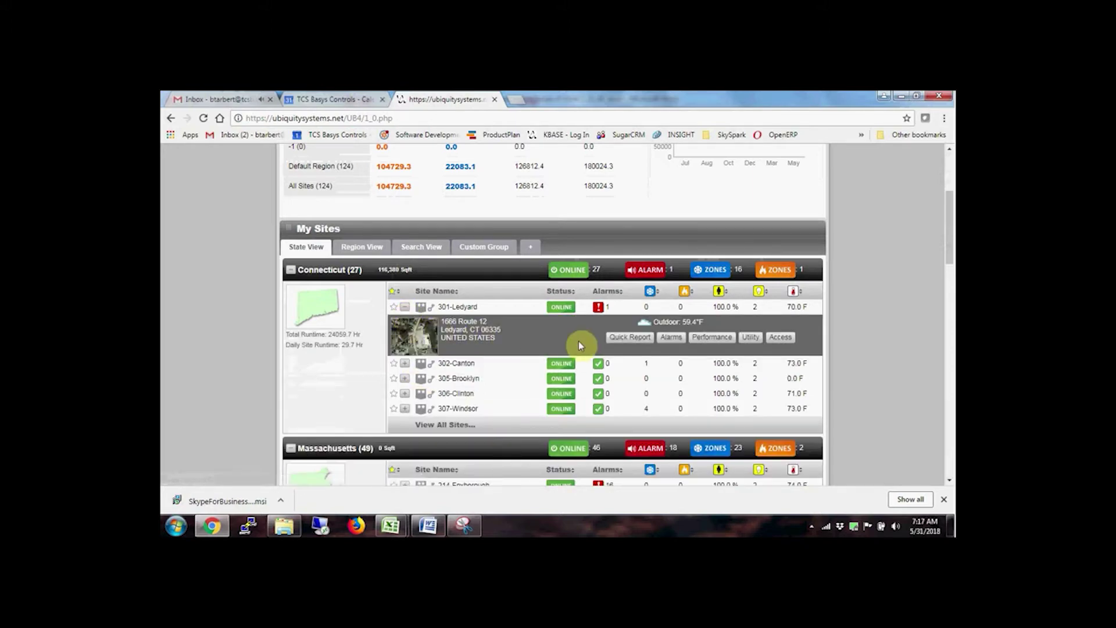
click(672, 337)
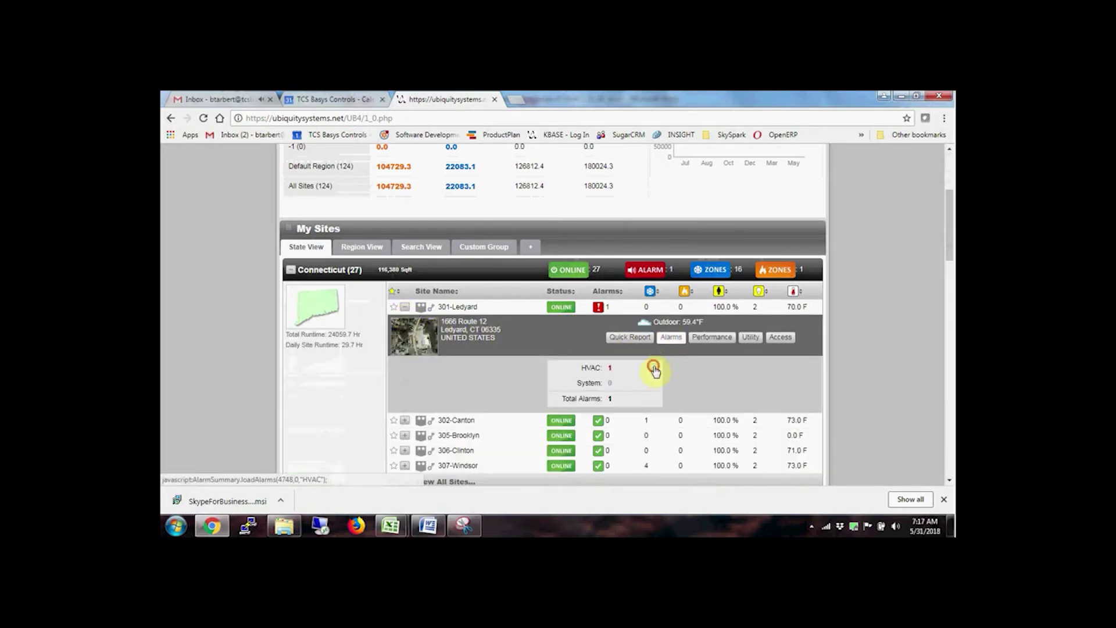
click(654, 368)
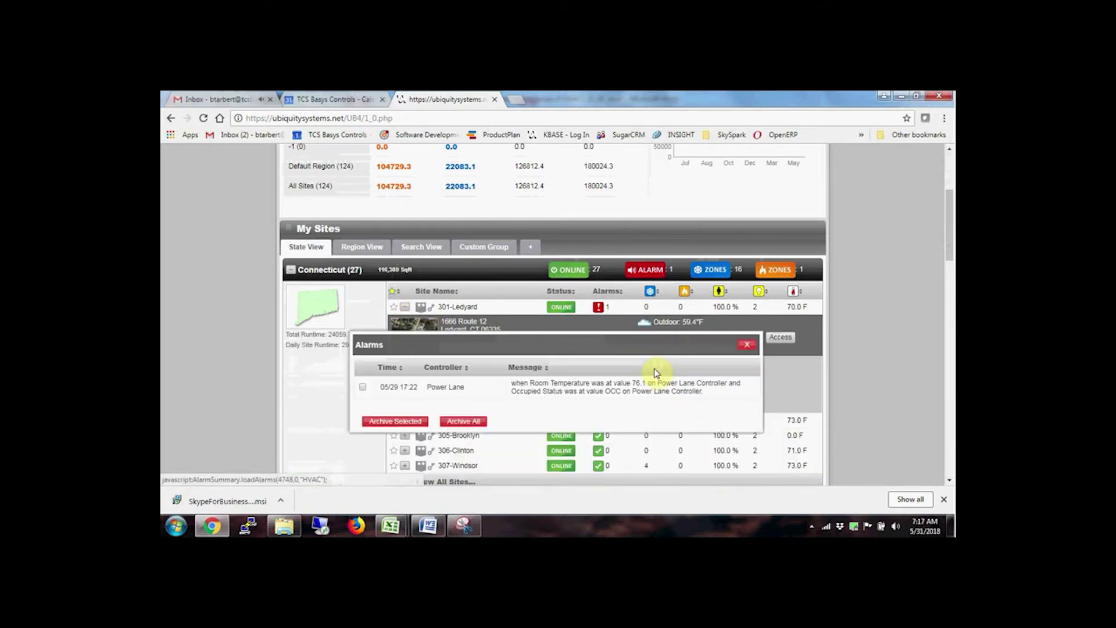
click(746, 344)
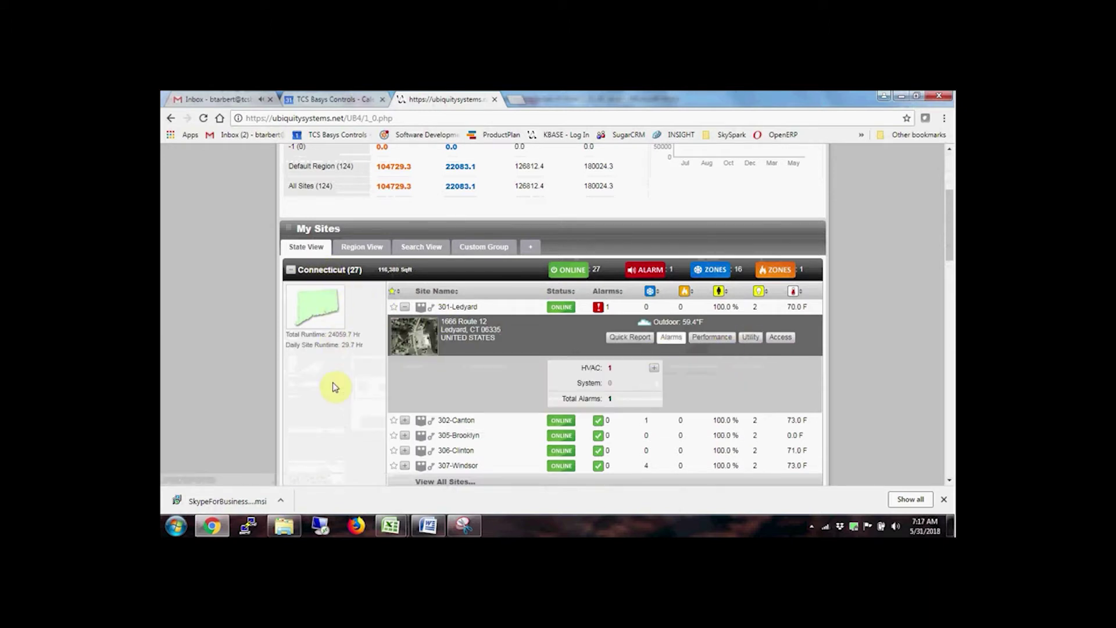
click(361, 247)
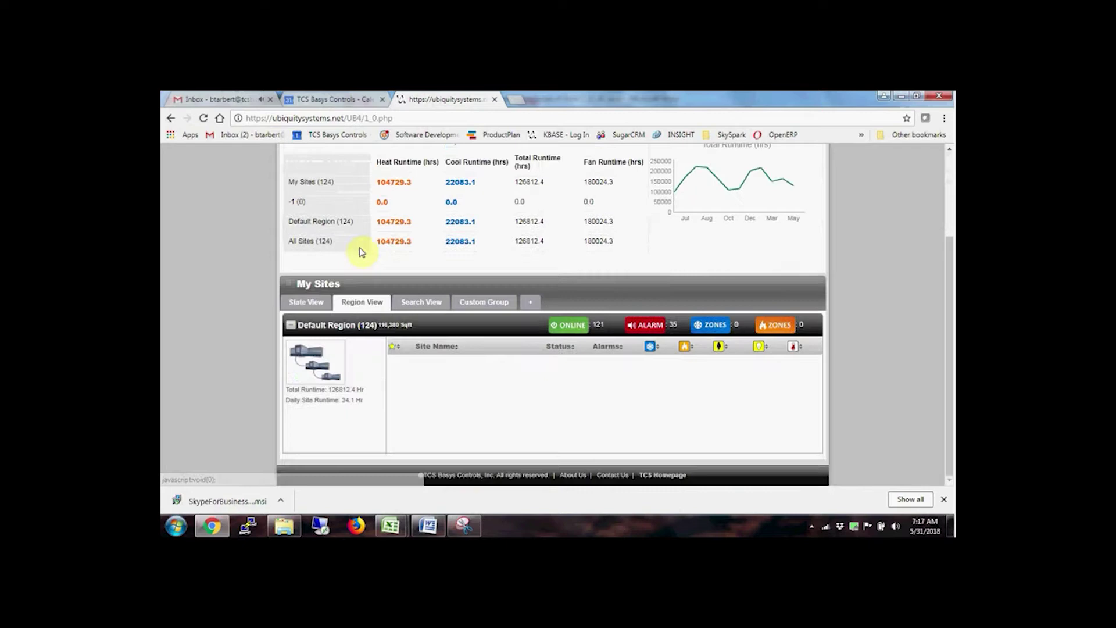
click(492, 304)
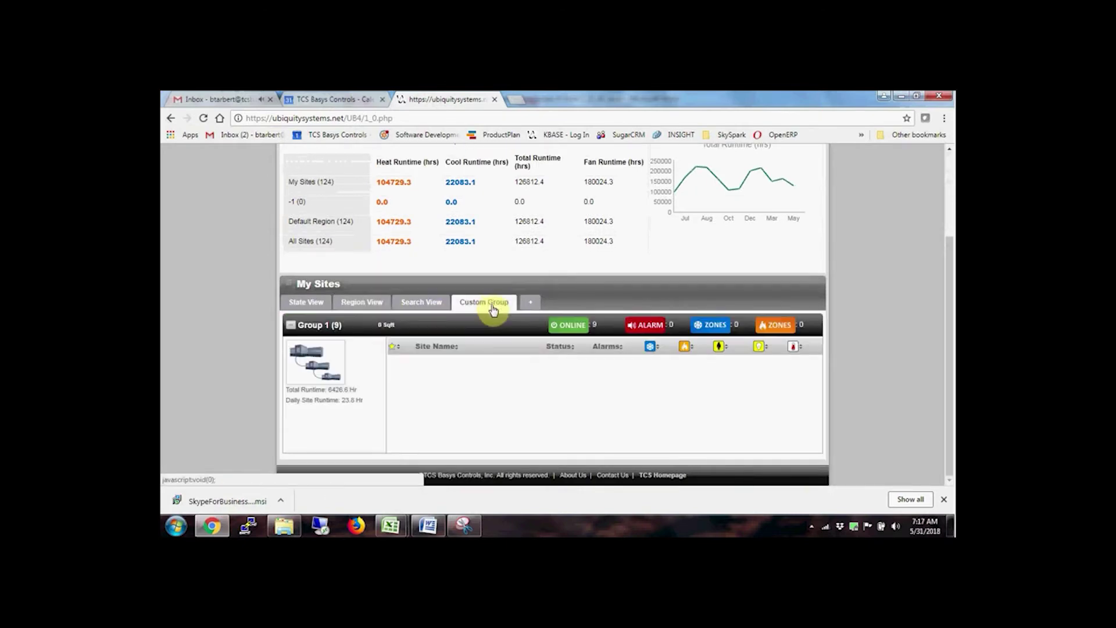
click(423, 302)
click(653, 327)
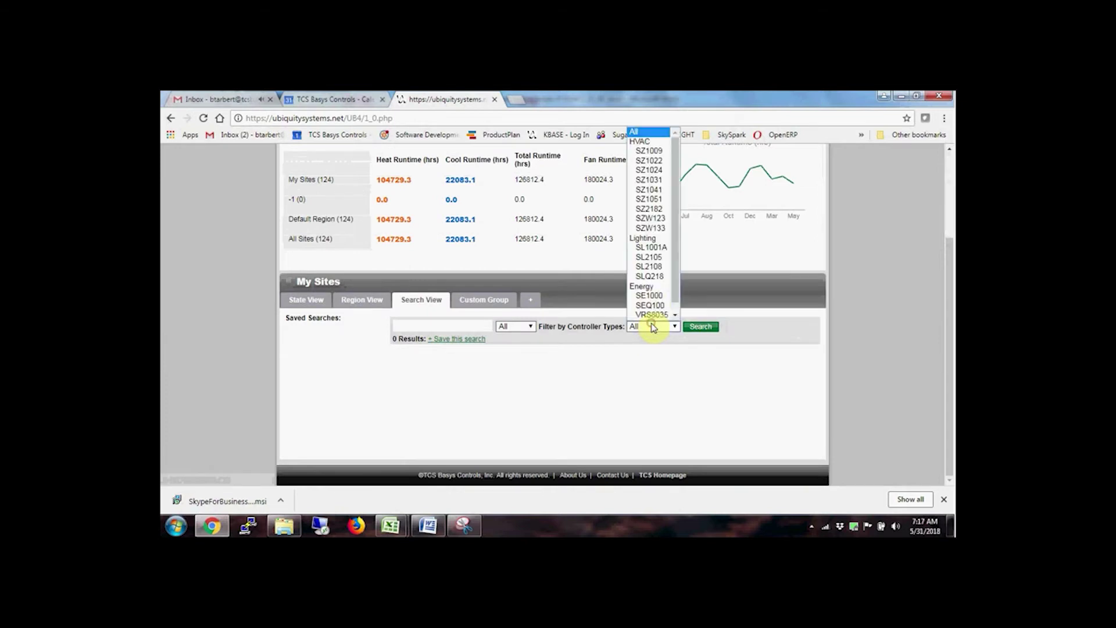
click(303, 302)
scroll(523, 330, down, 1)
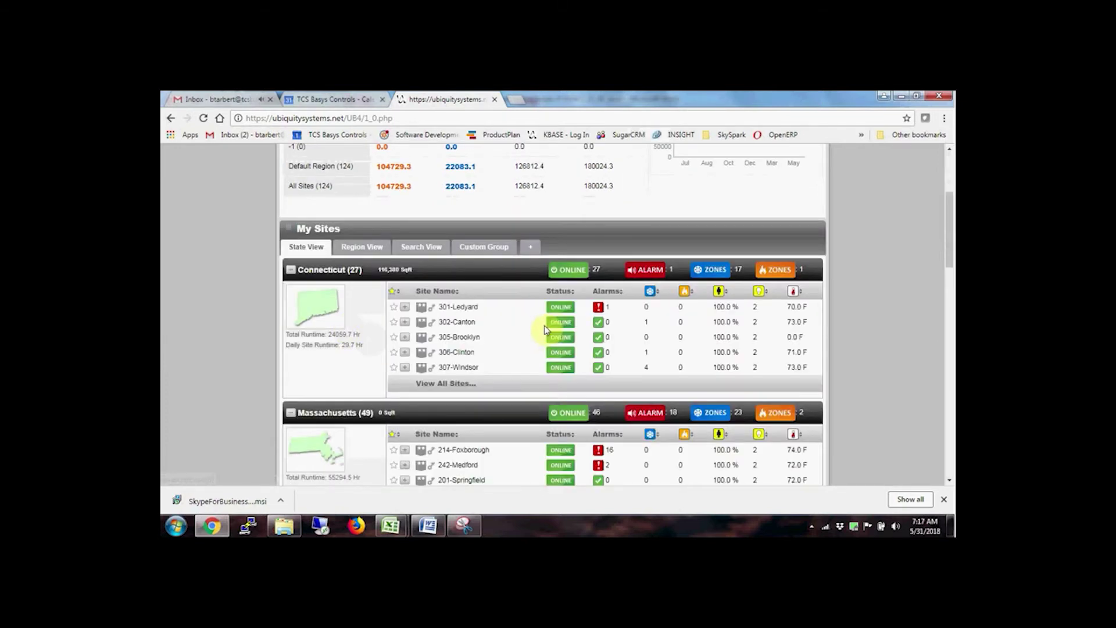
click(560, 310)
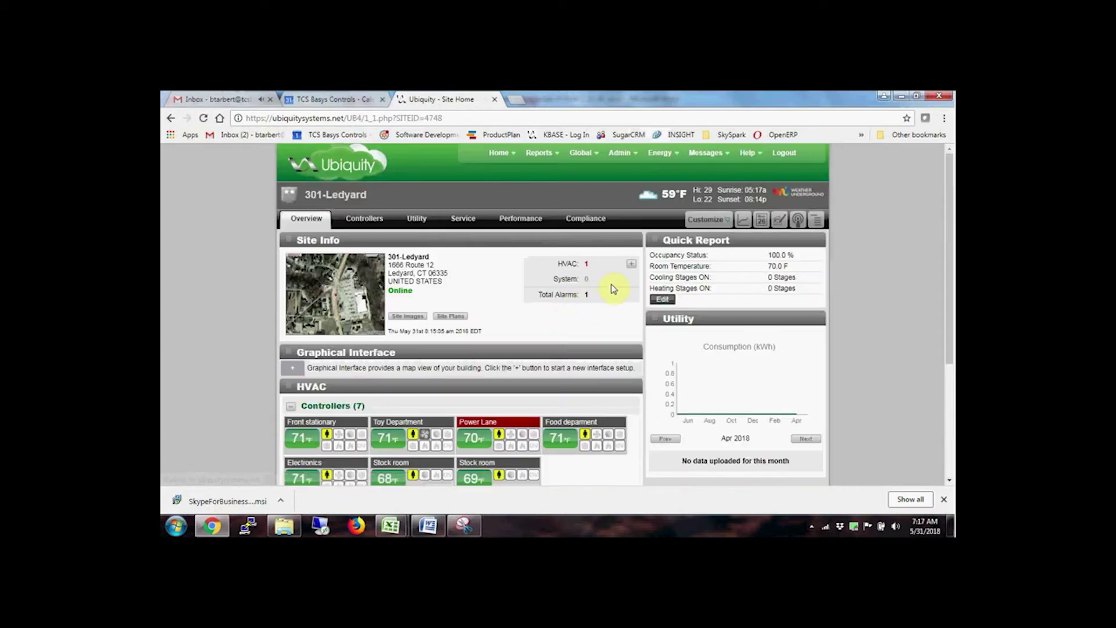
scroll(610, 287, down, 1)
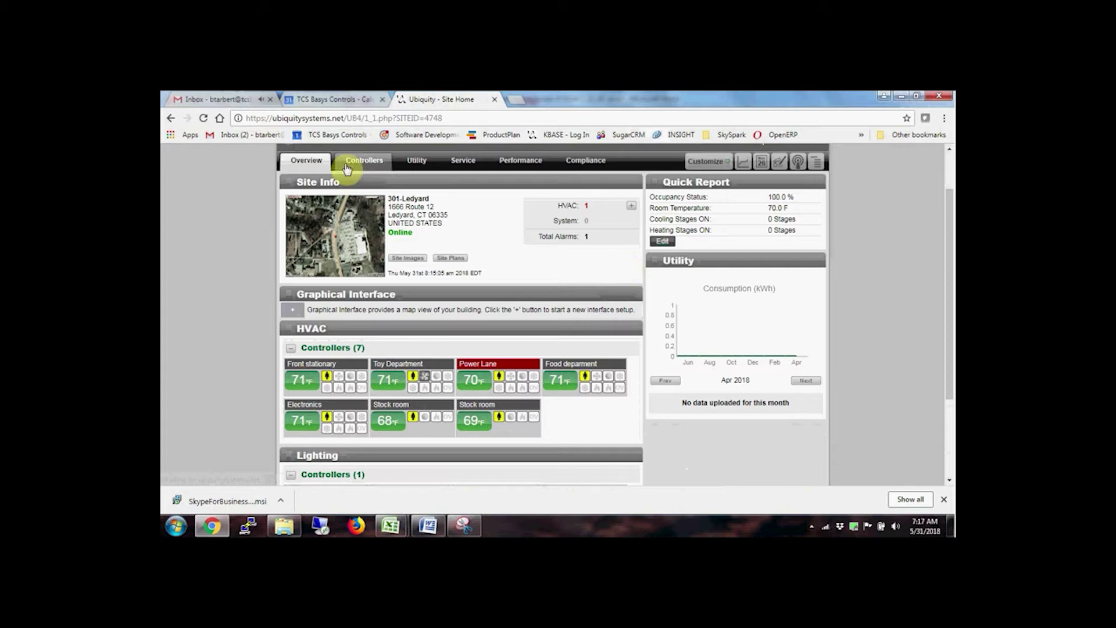
click(363, 161)
click(417, 221)
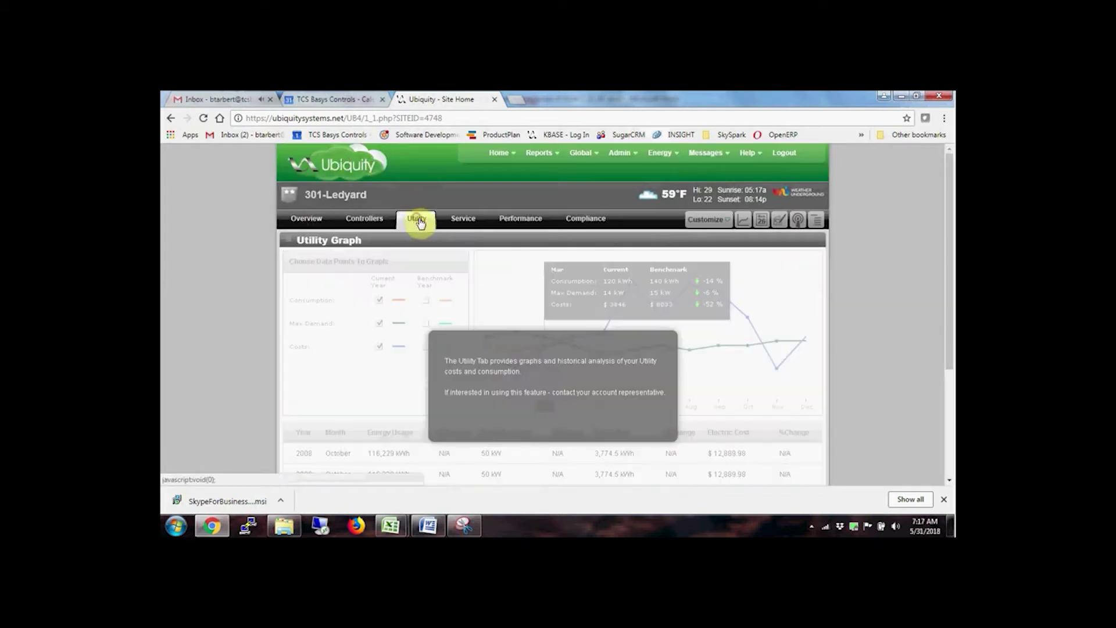
click(461, 224)
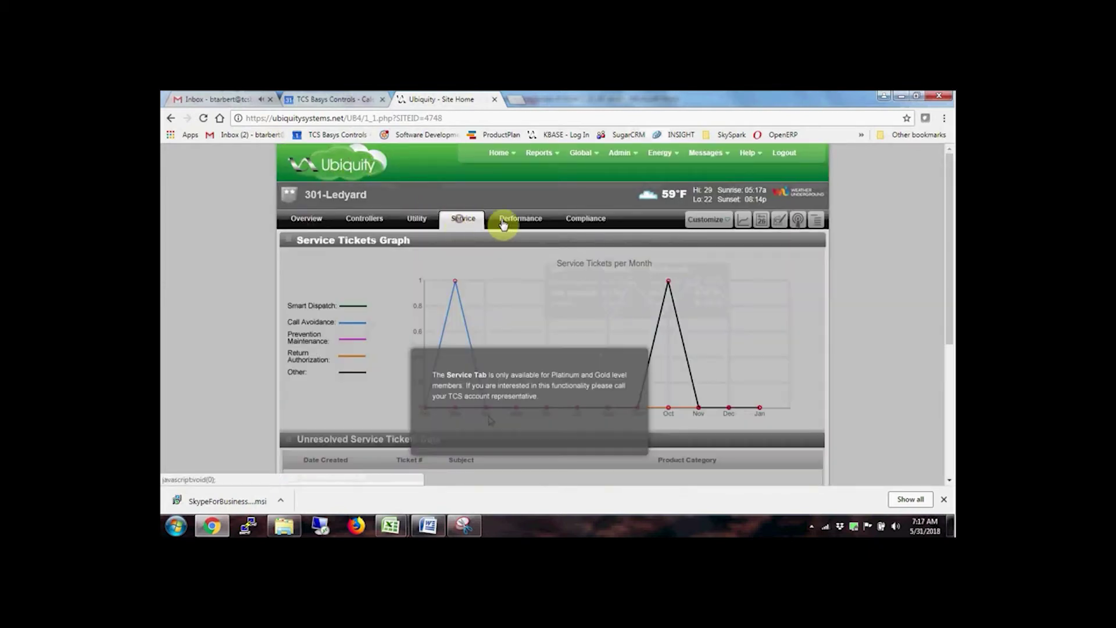
click(585, 220)
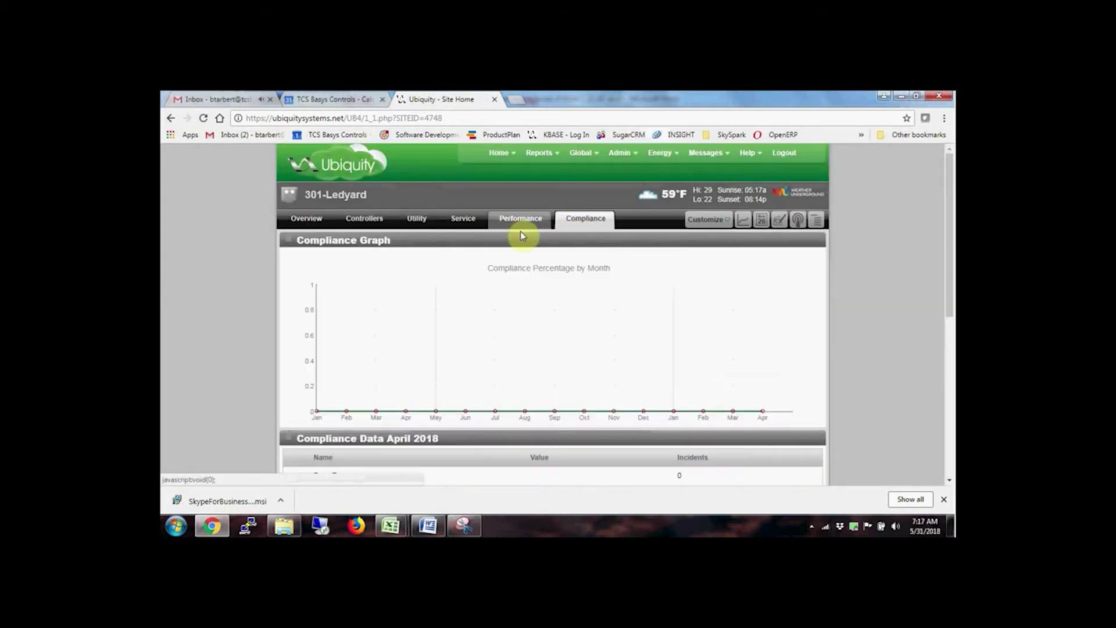
click(306, 222)
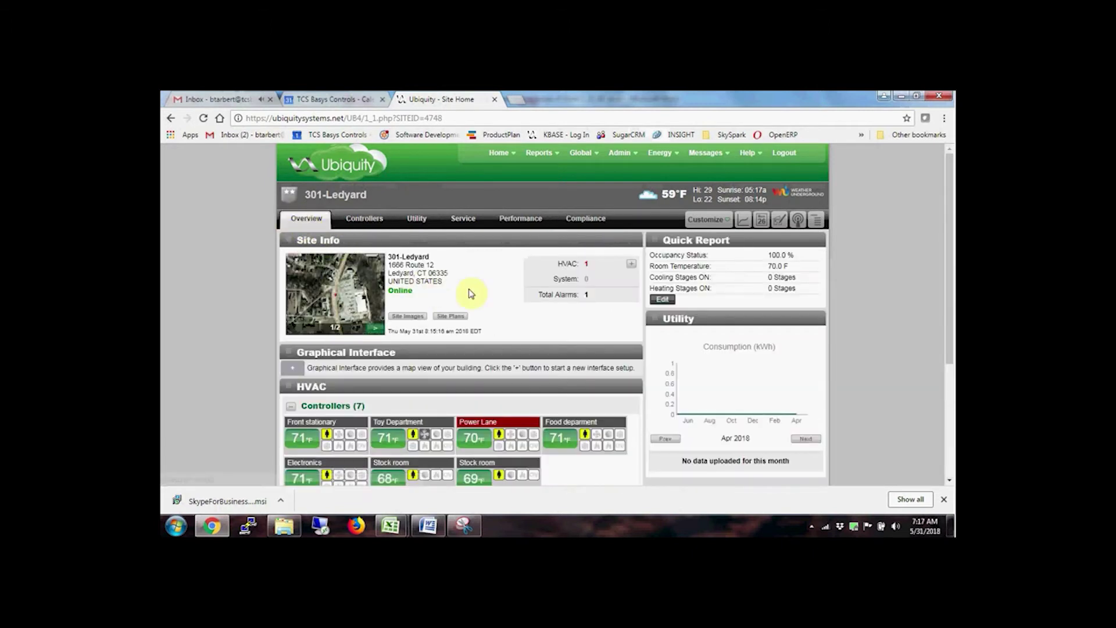
scroll(482, 287, down, 1)
Step: Check the HVAC and lighting tile status popups, then start a new Graphical Interface map view
scroll(581, 330, down, 1)
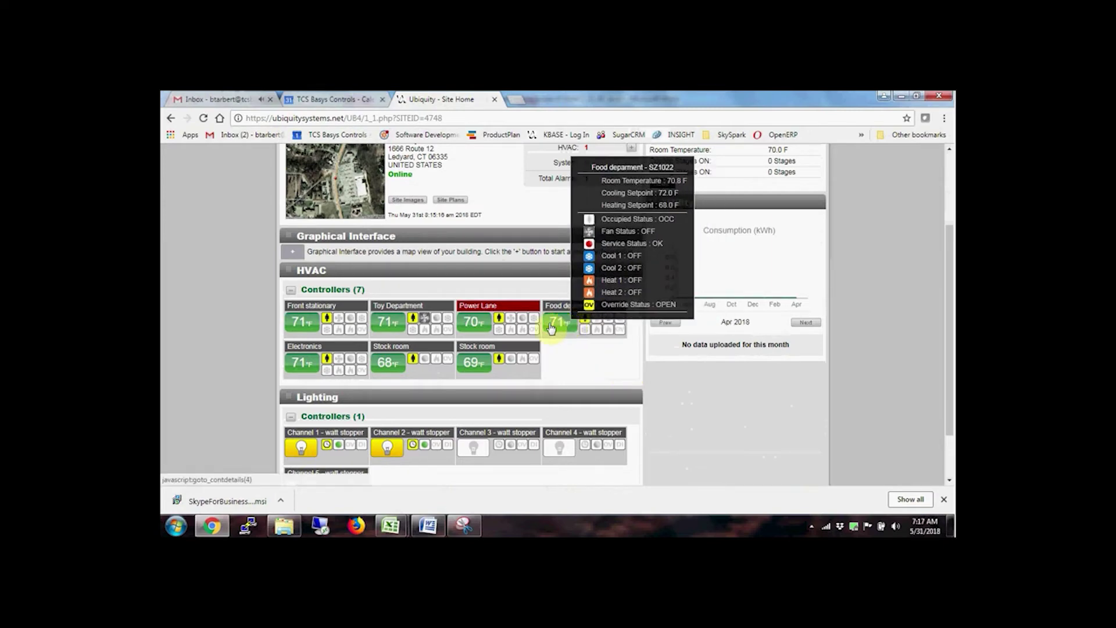
mouse_move(465, 328)
mouse_move(394, 327)
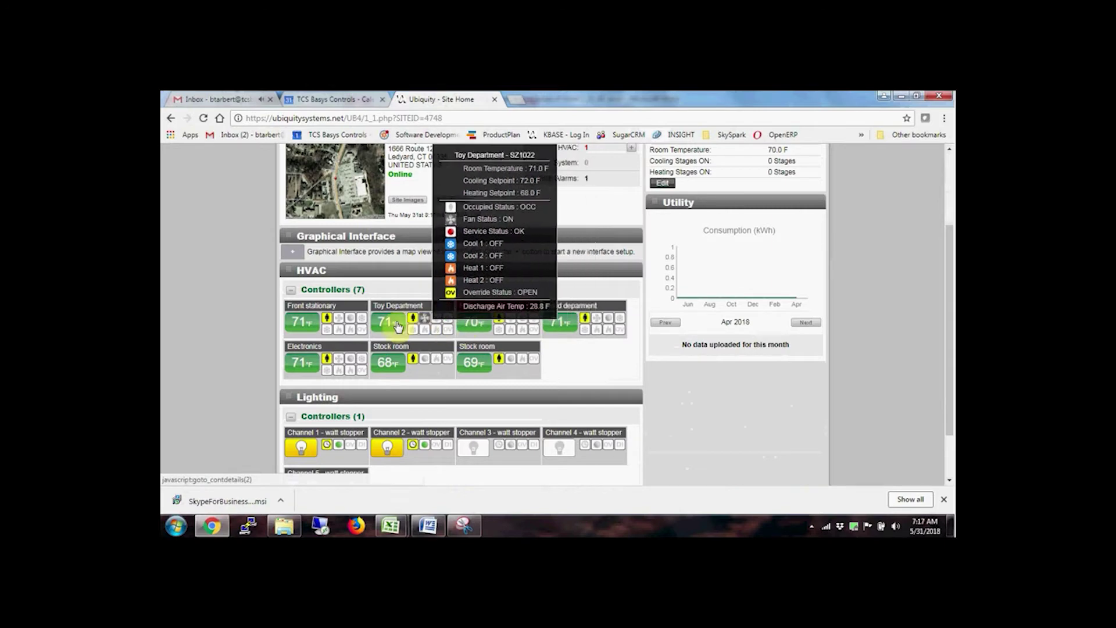
scroll(394, 326, up, 1)
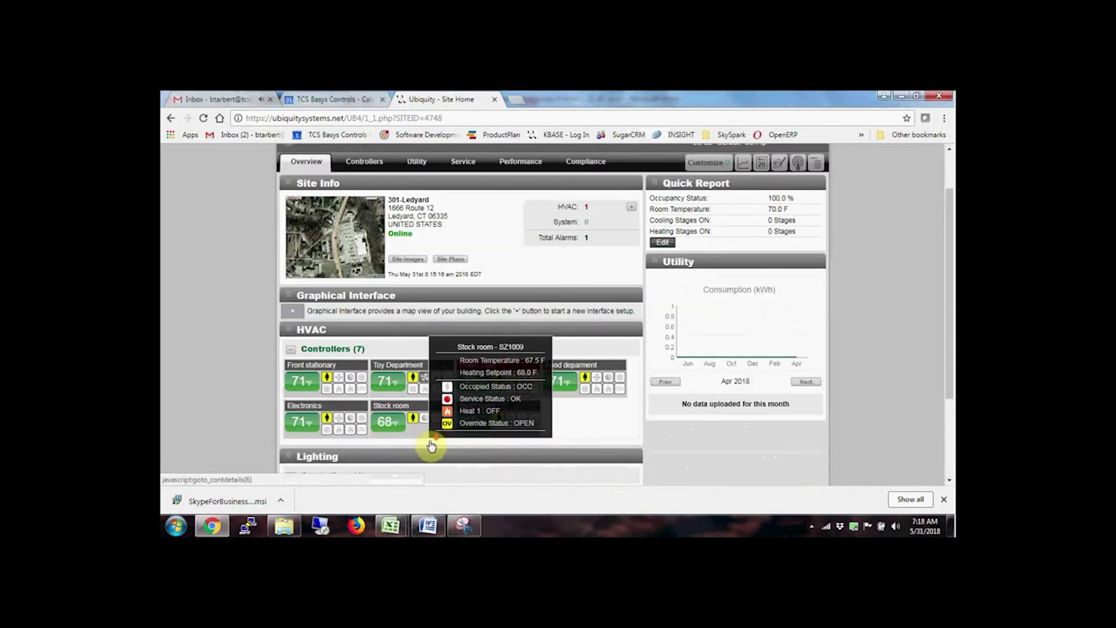
scroll(401, 447, down, 1)
mouse_move(407, 455)
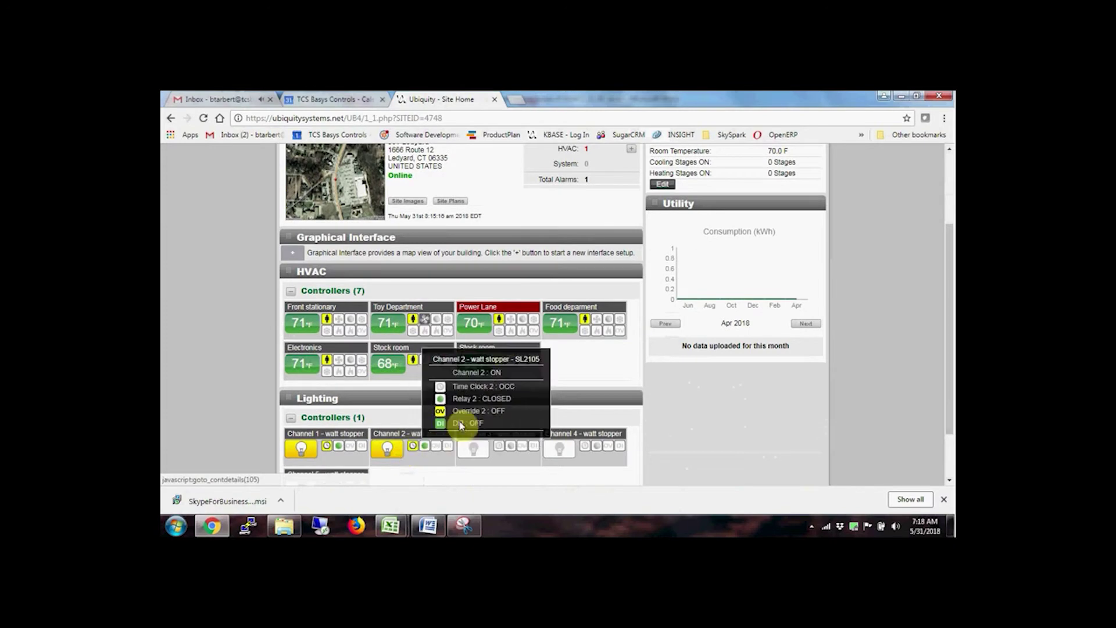
scroll(644, 378, up, 1)
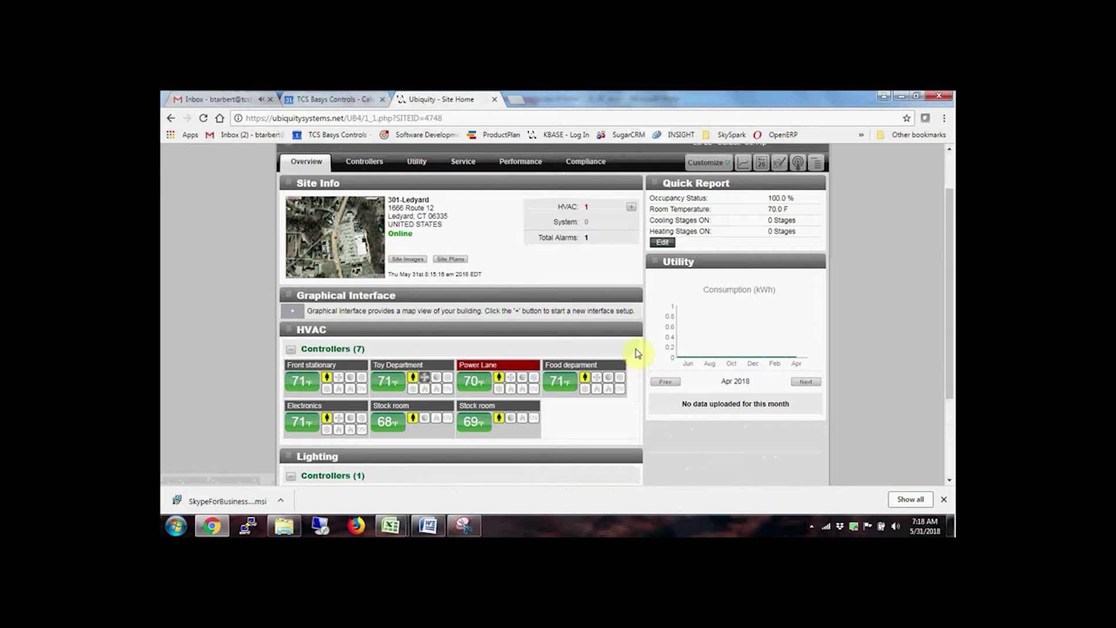
click(293, 313)
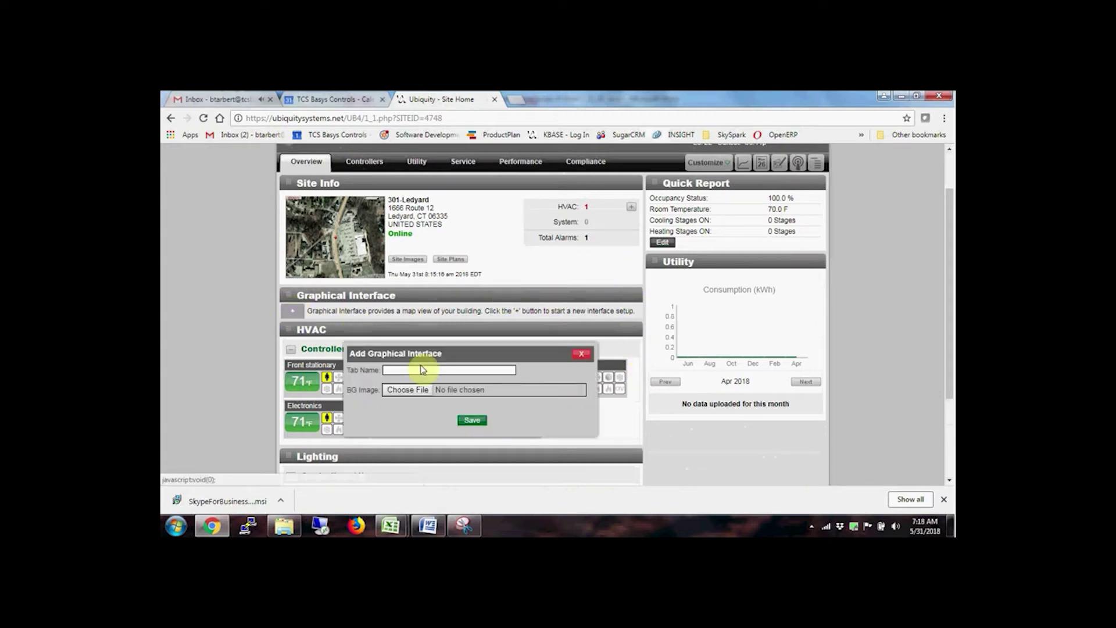
Step: Discard the map view form, then review Toy Department's 24 hr temperature, schedule, temperature adjustment and programming page
click(582, 356)
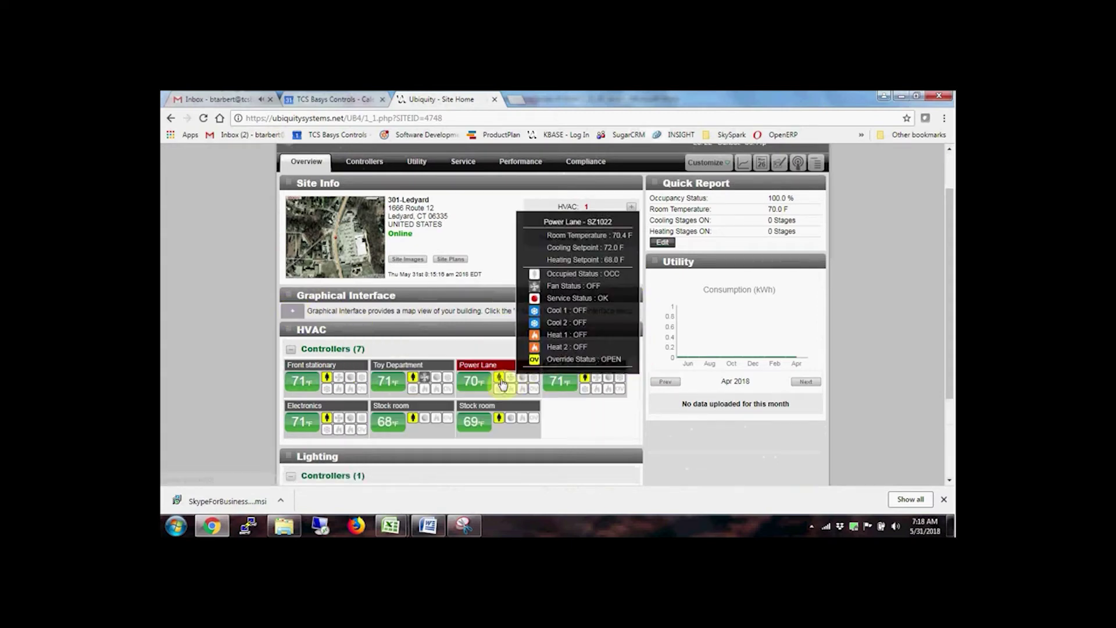
click(384, 388)
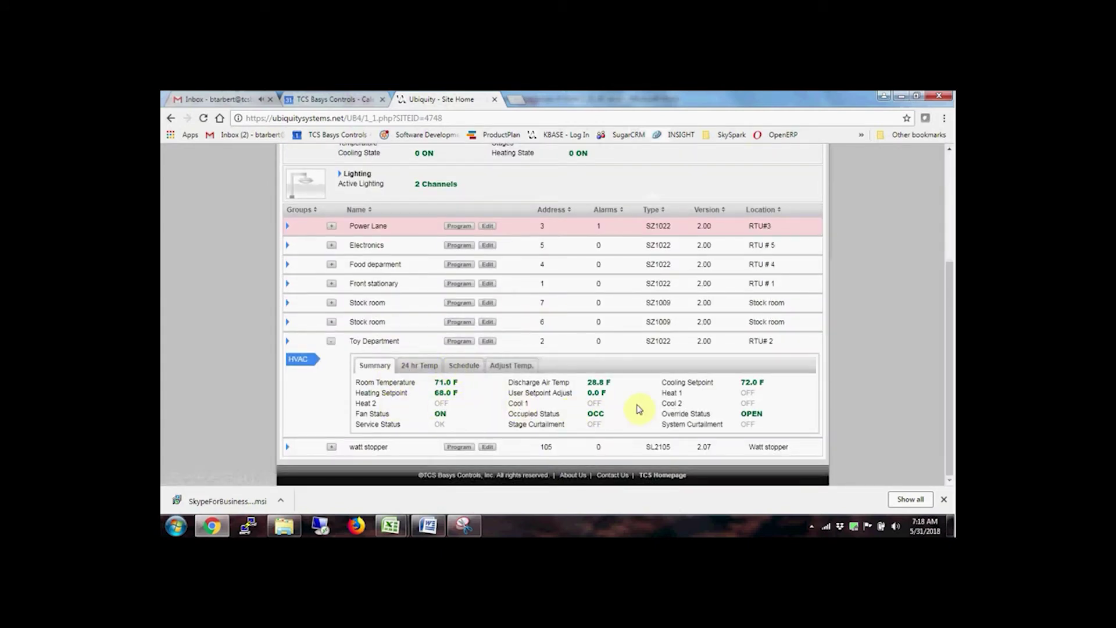
click(429, 366)
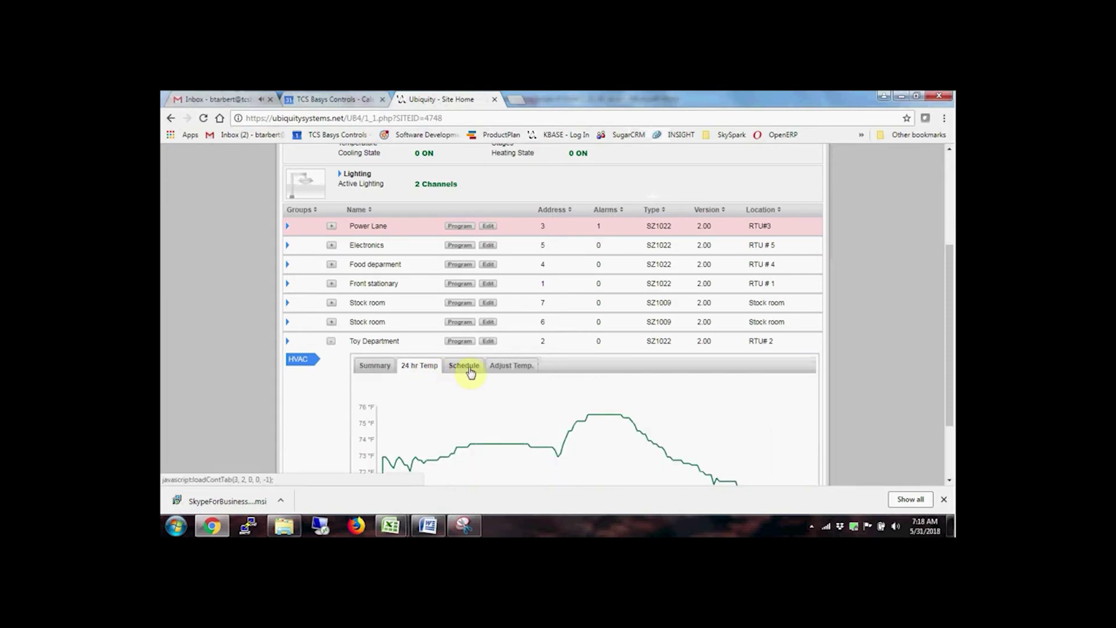
click(471, 372)
click(514, 370)
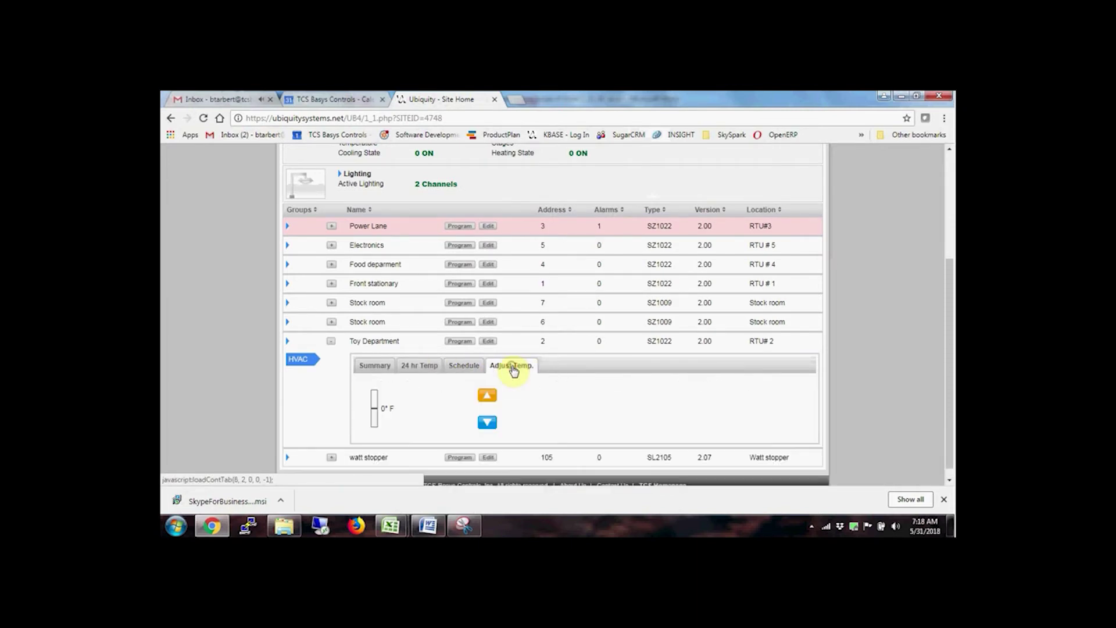
scroll(549, 378, down, 1)
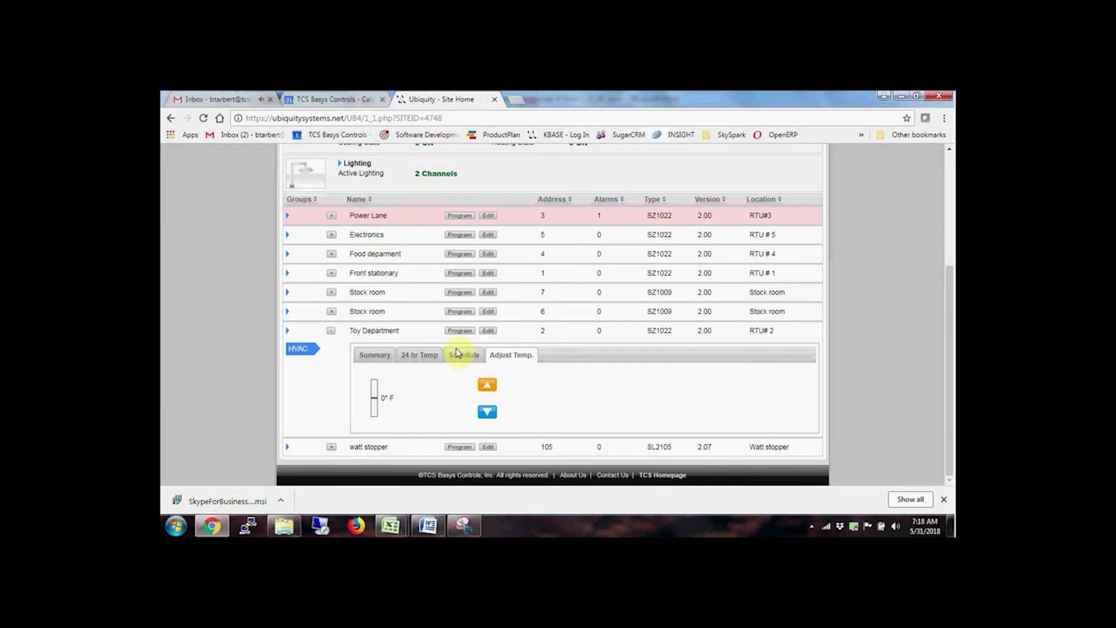
click(459, 331)
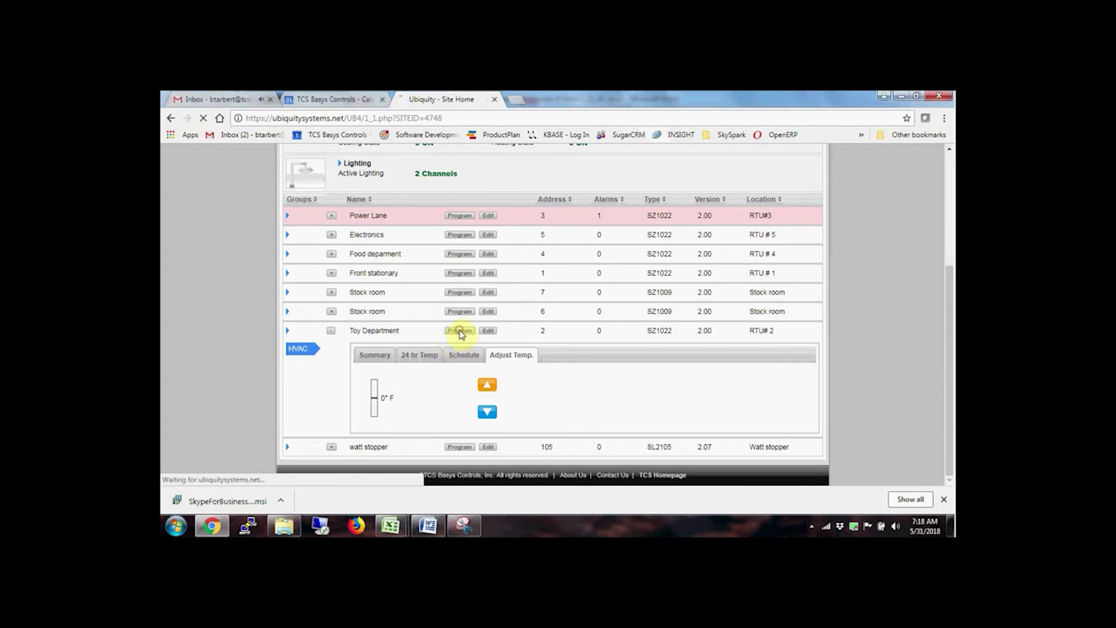
Step: Scroll through Toy Department's Schedule, Controller Summary and Setpoints programming sections
scroll(451, 336, down, 1)
scroll(451, 335, down, 2)
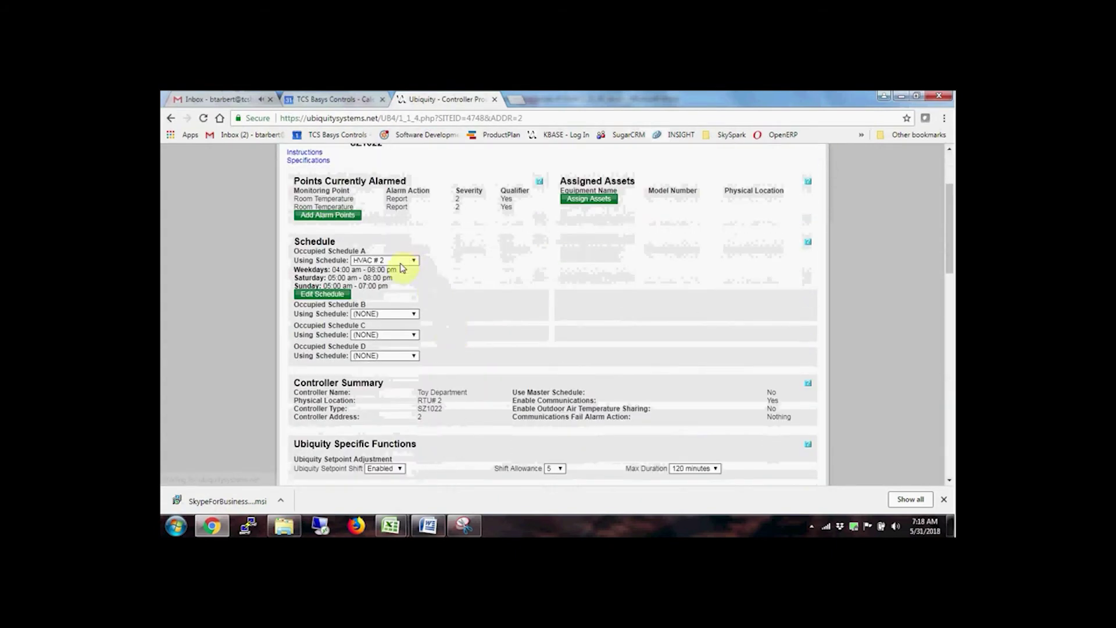
scroll(412, 339, down, 5)
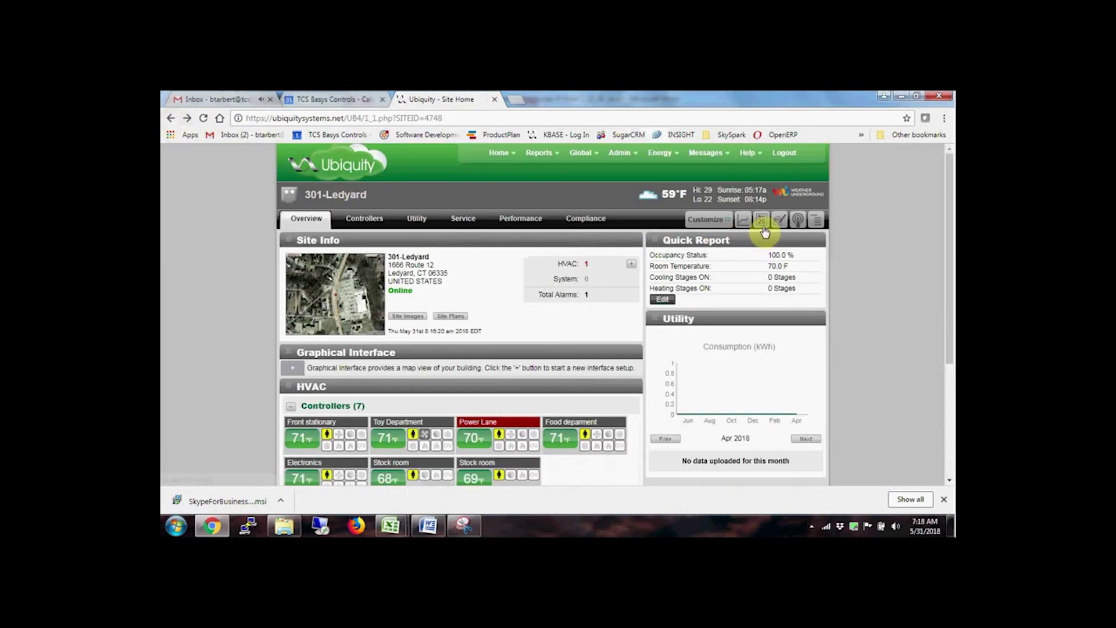
click(762, 220)
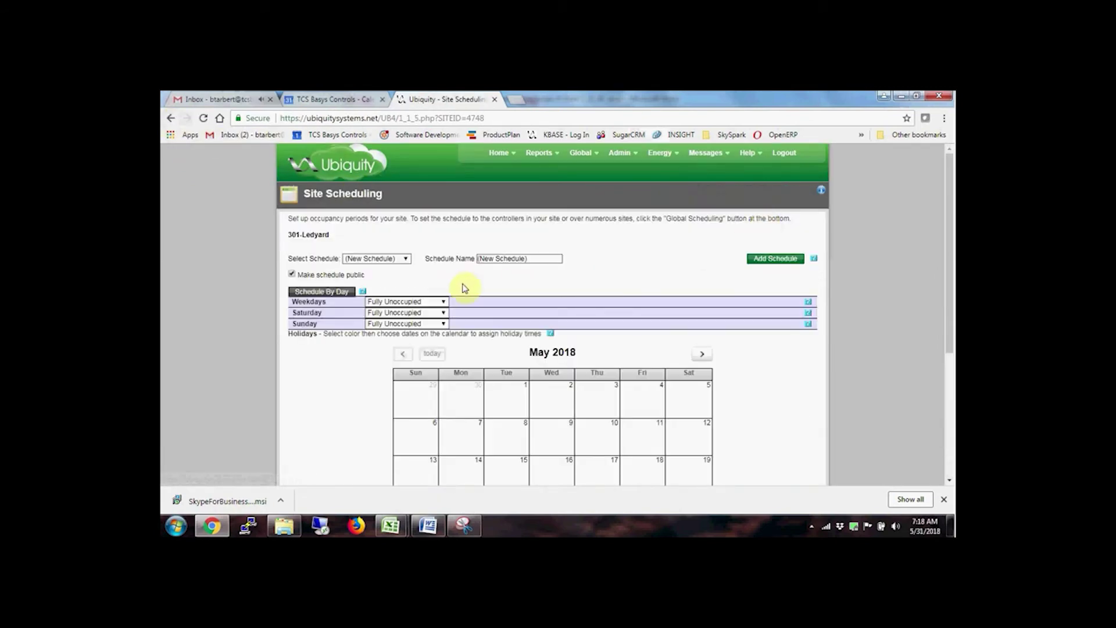
click(394, 262)
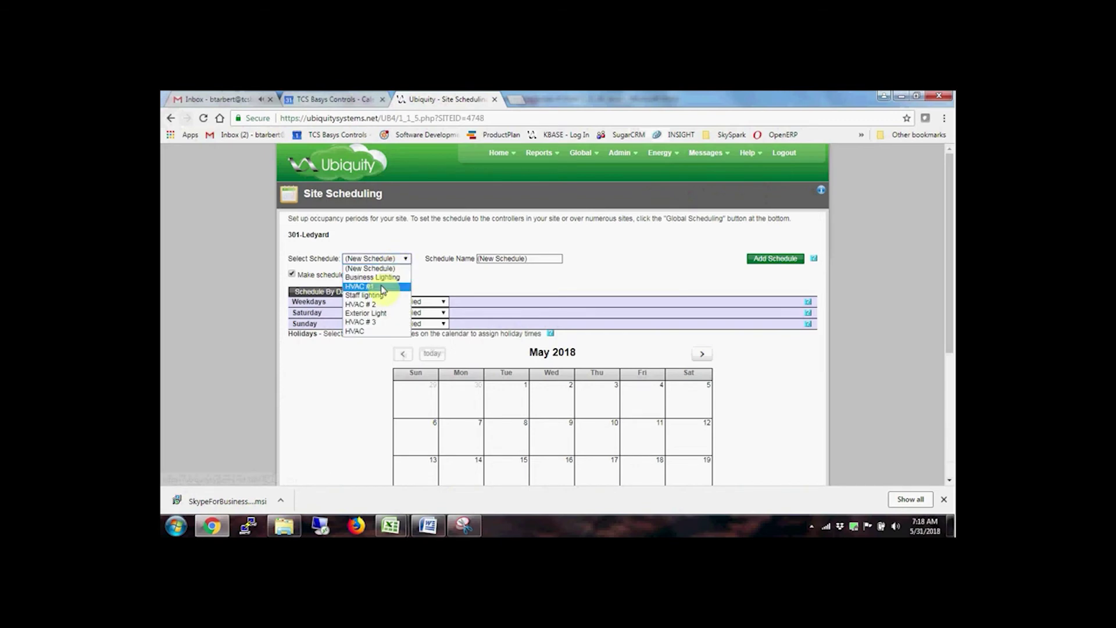
click(380, 286)
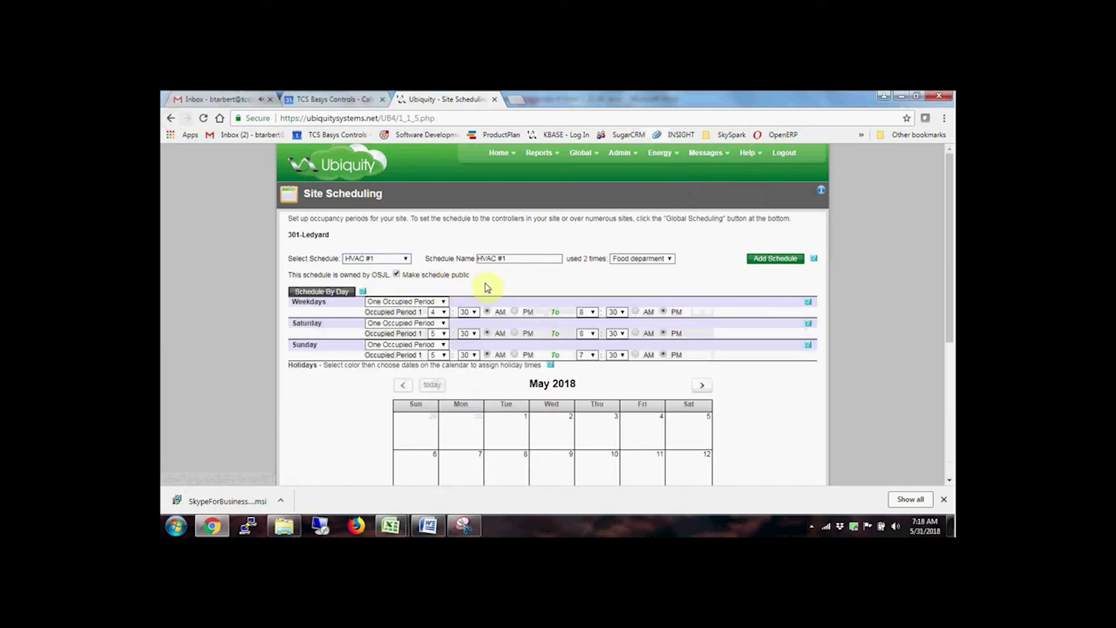
click(323, 291)
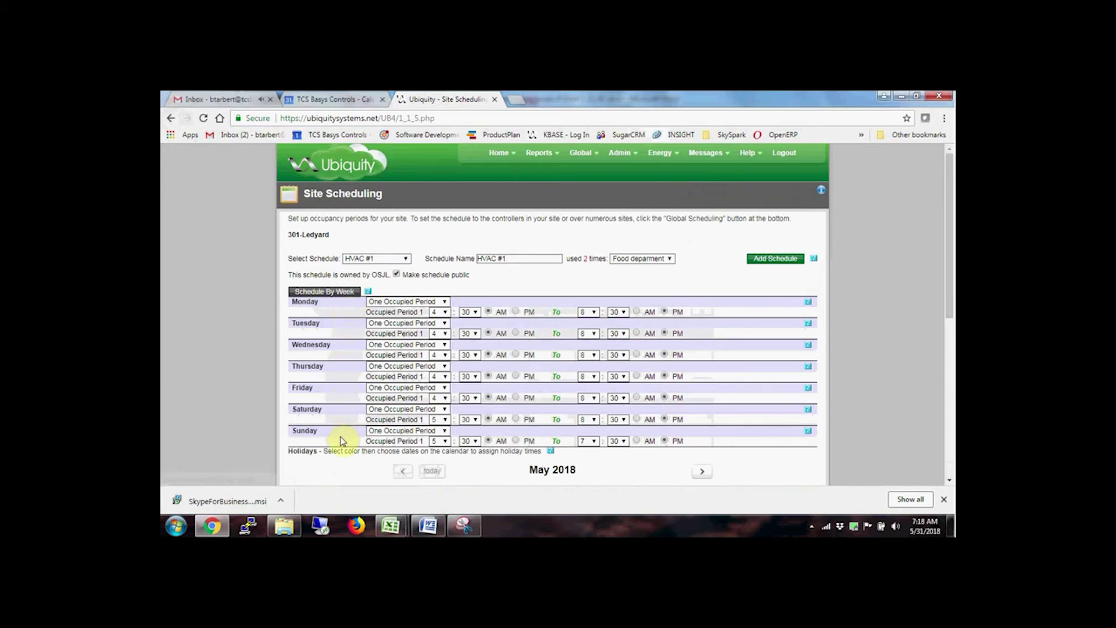
scroll(340, 440, down, 5)
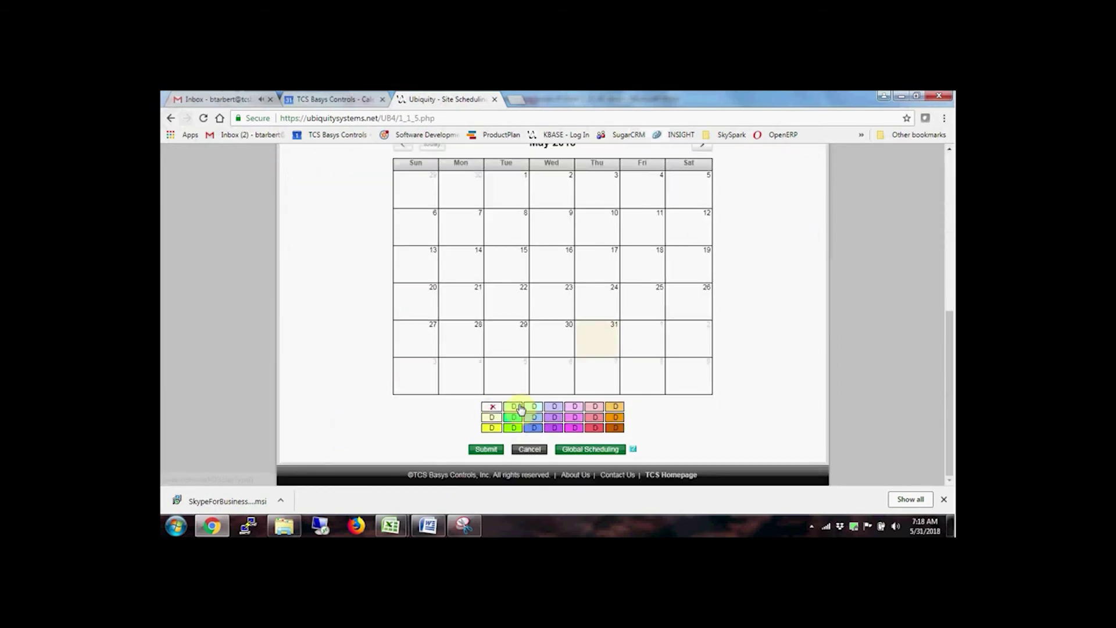
Step: Try the Bank, Roaming and Date holiday types on a custom holiday, then leave without saving
click(519, 407)
scroll(640, 416, down, 2)
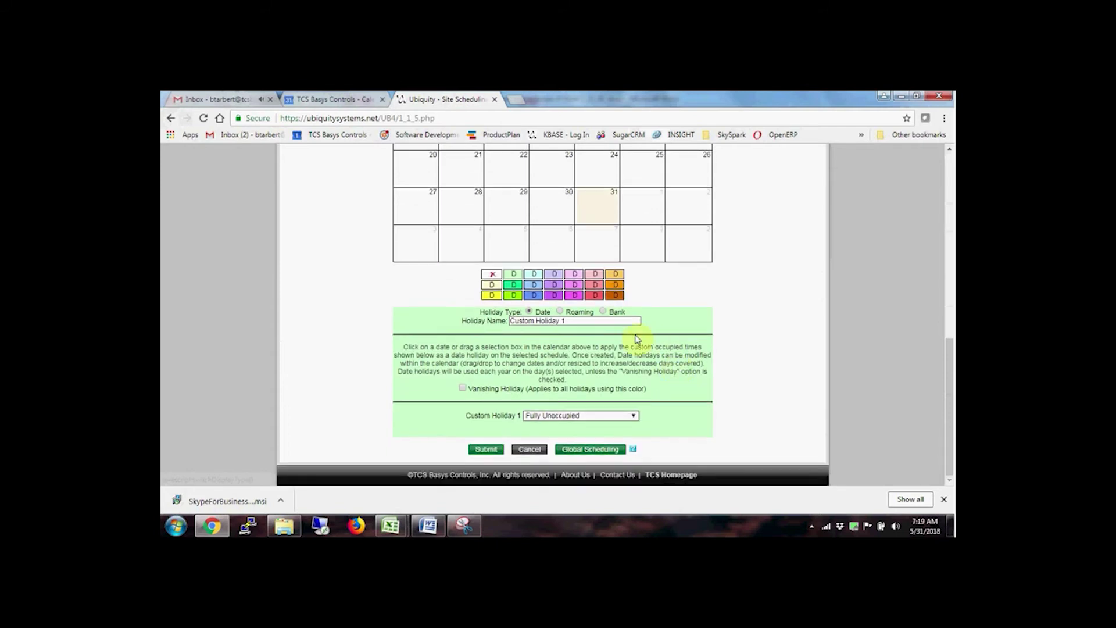
click(602, 312)
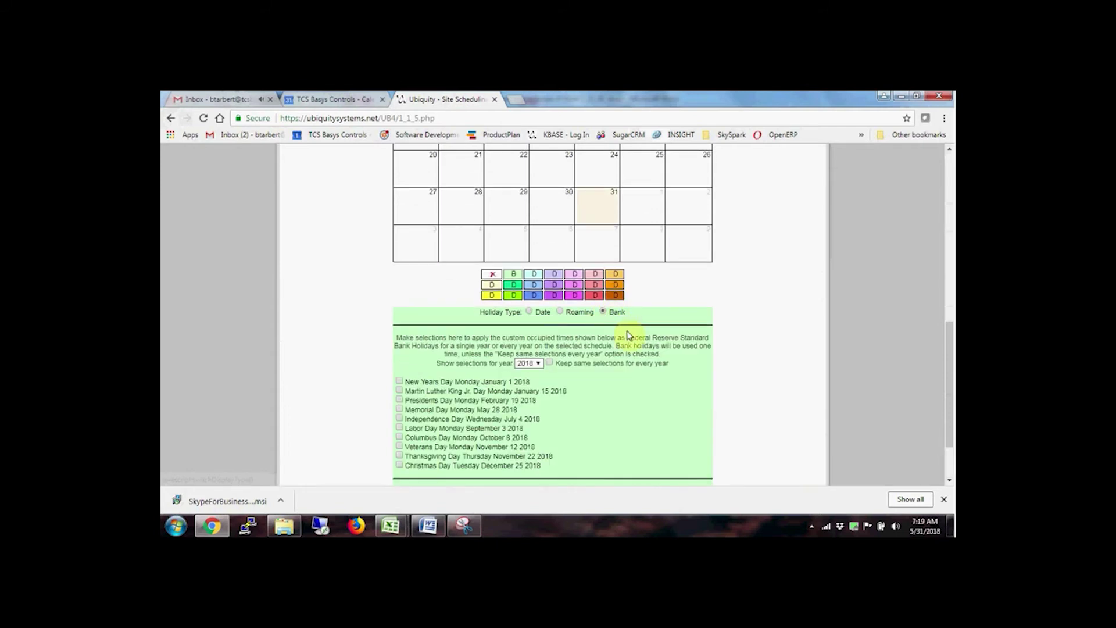
click(560, 312)
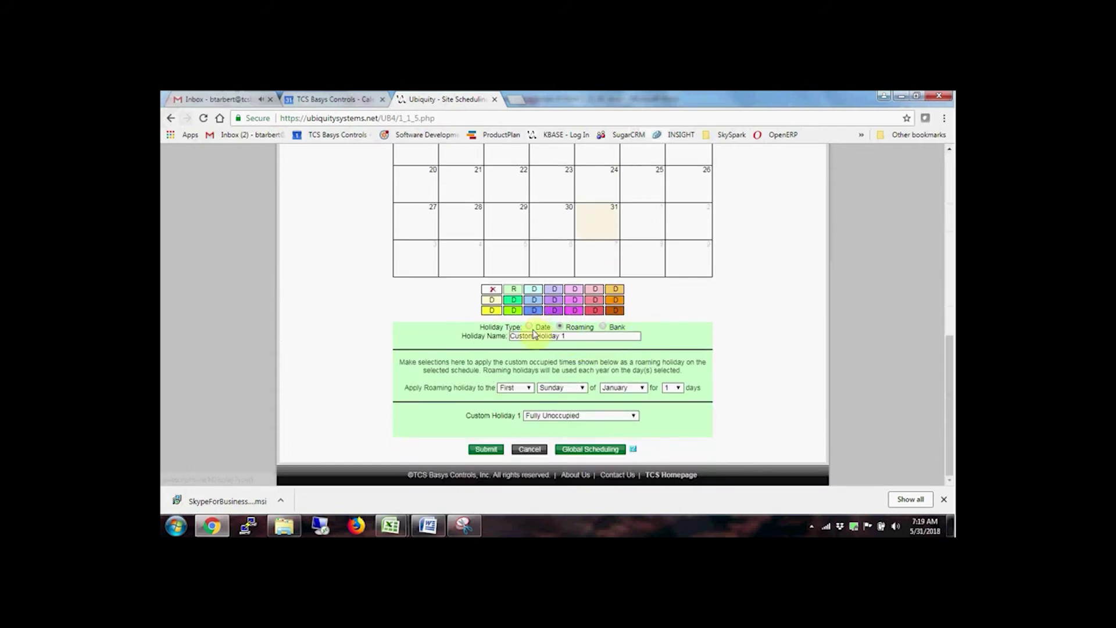
click(529, 327)
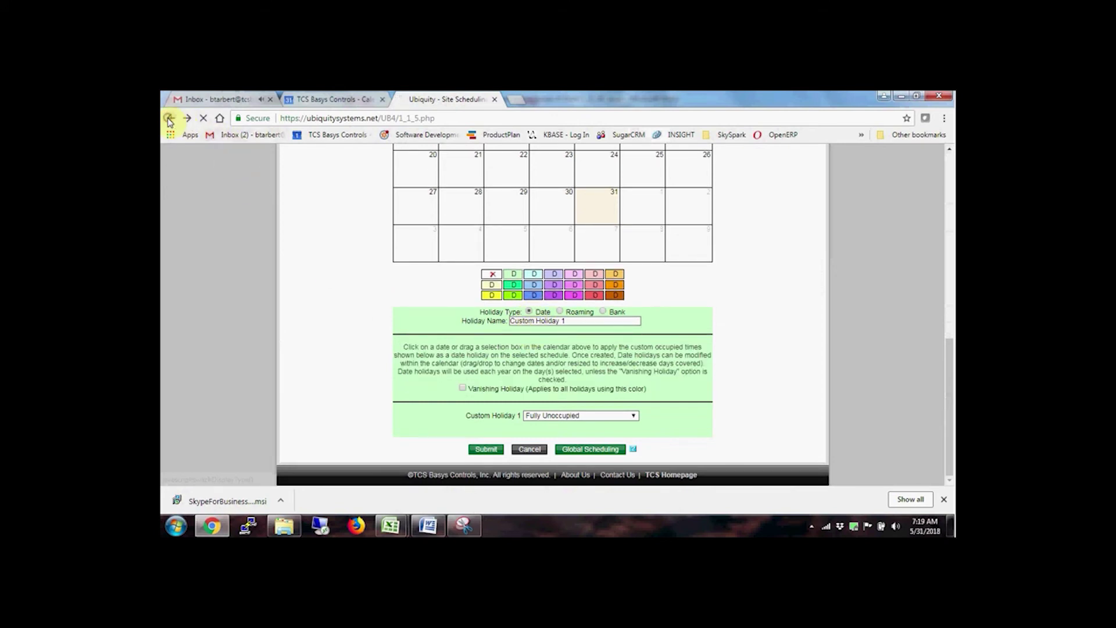
click(170, 118)
mouse_move(580, 153)
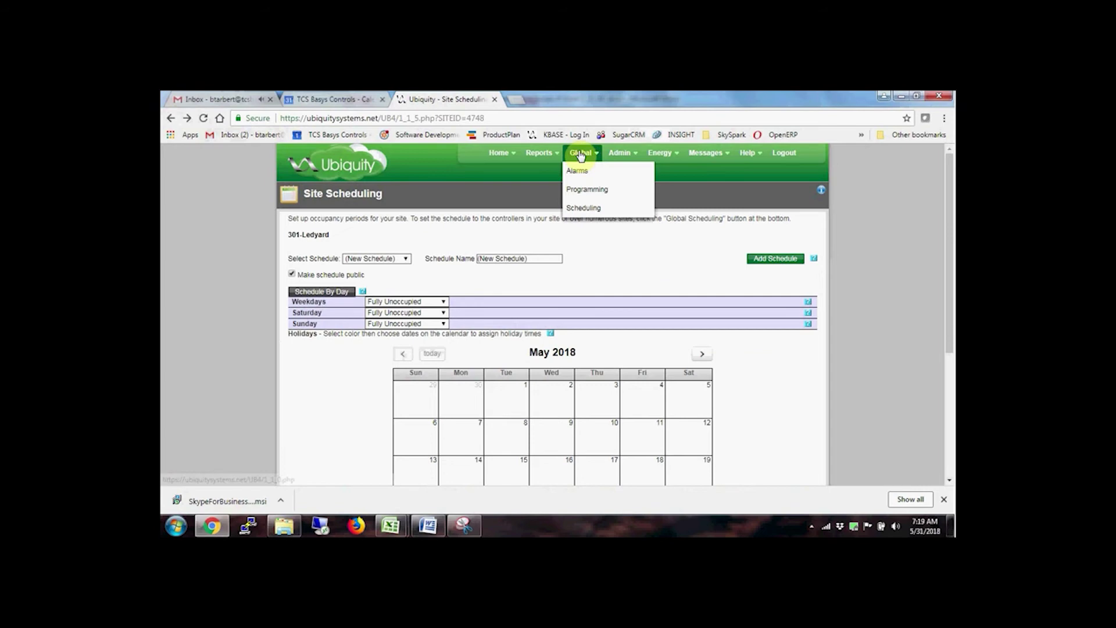
mouse_move(499, 153)
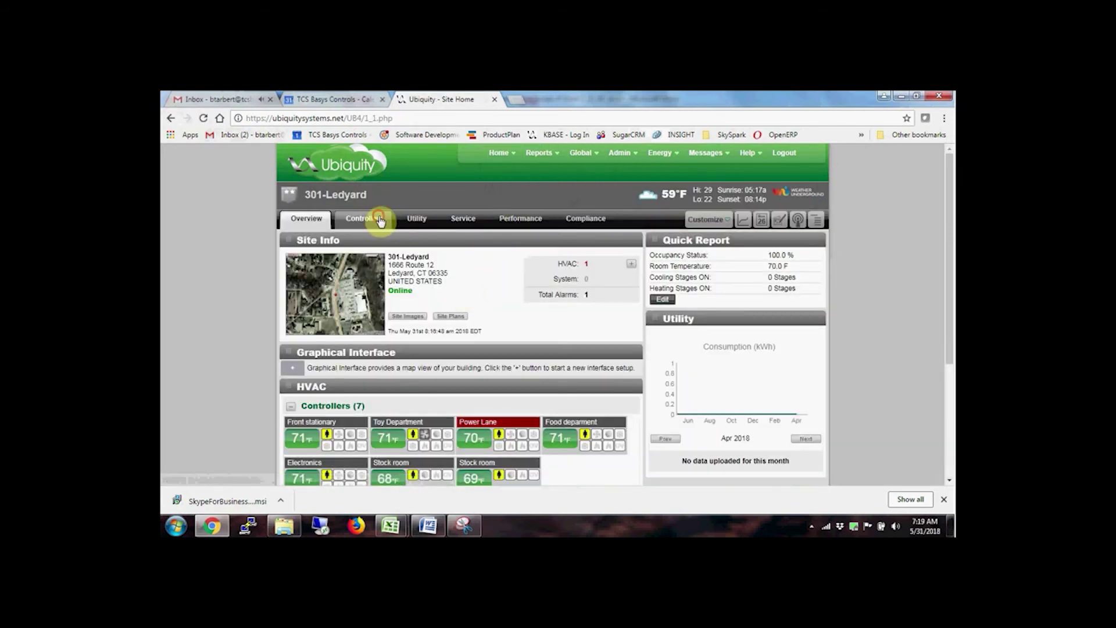
Step: From 301-Ledyard's Controllers list, open Power Lane's programming page, Occupied Schedule A on HVAC # 3
click(372, 219)
click(455, 398)
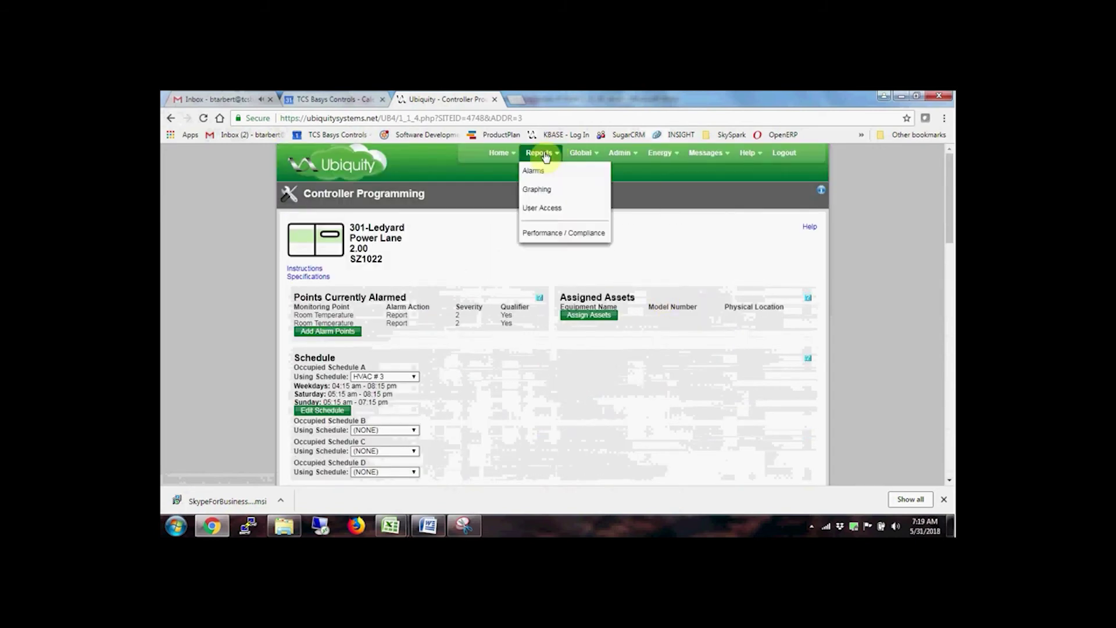
Step: Graph Food department's Cool 1, Cool 2, Cooling Setpoint and Room Temperature, then return to site home
click(536, 189)
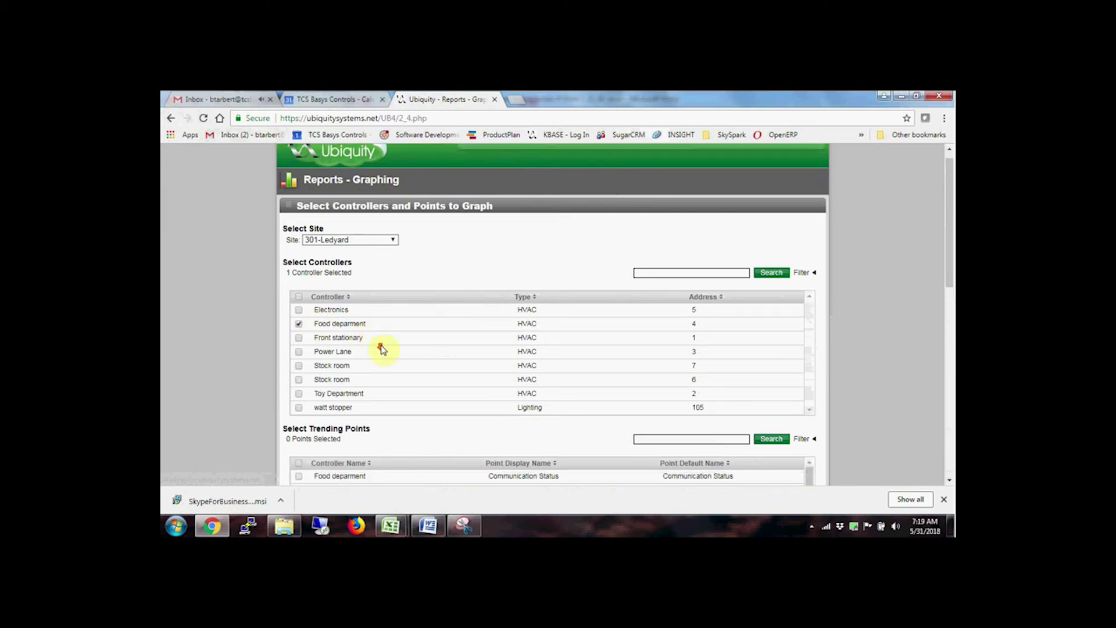
scroll(389, 343, down, 5)
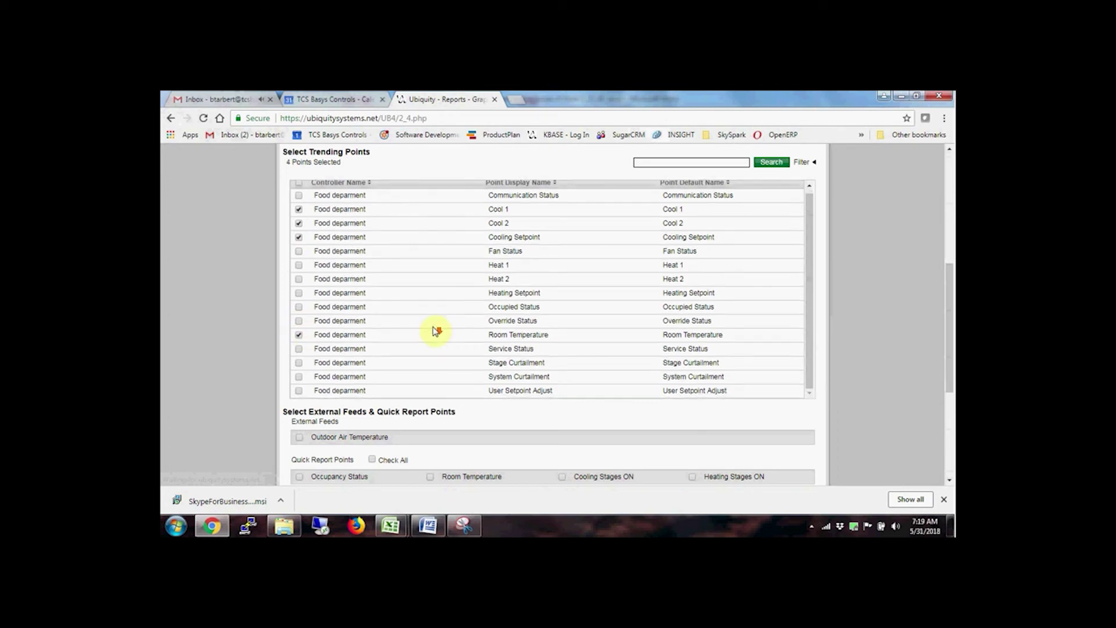
scroll(448, 356, down, 4)
click(342, 452)
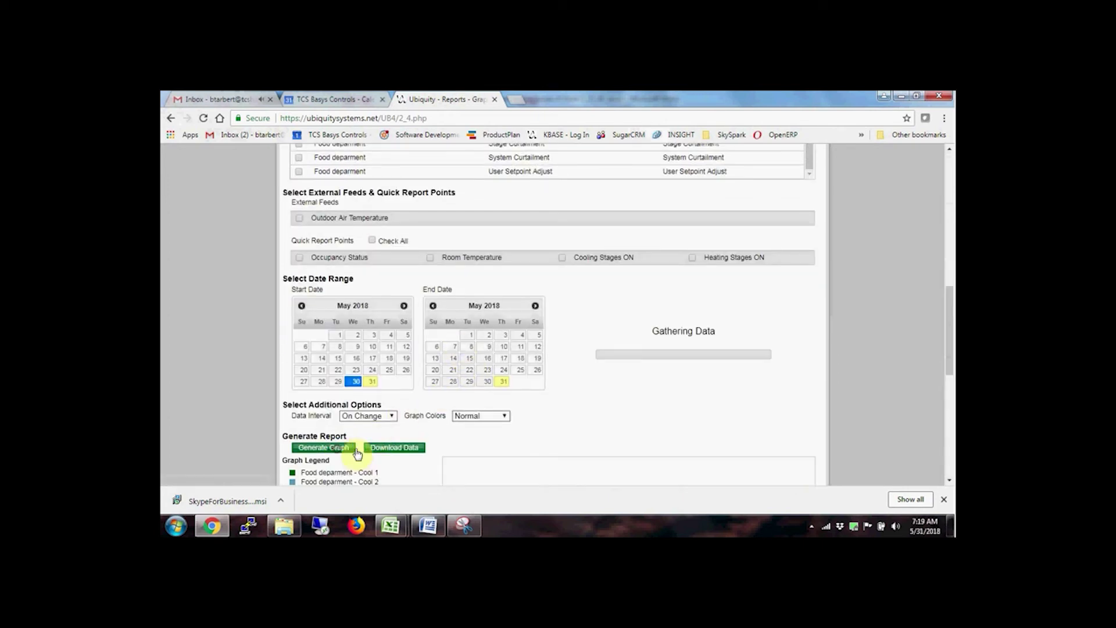
scroll(804, 366, down, 7)
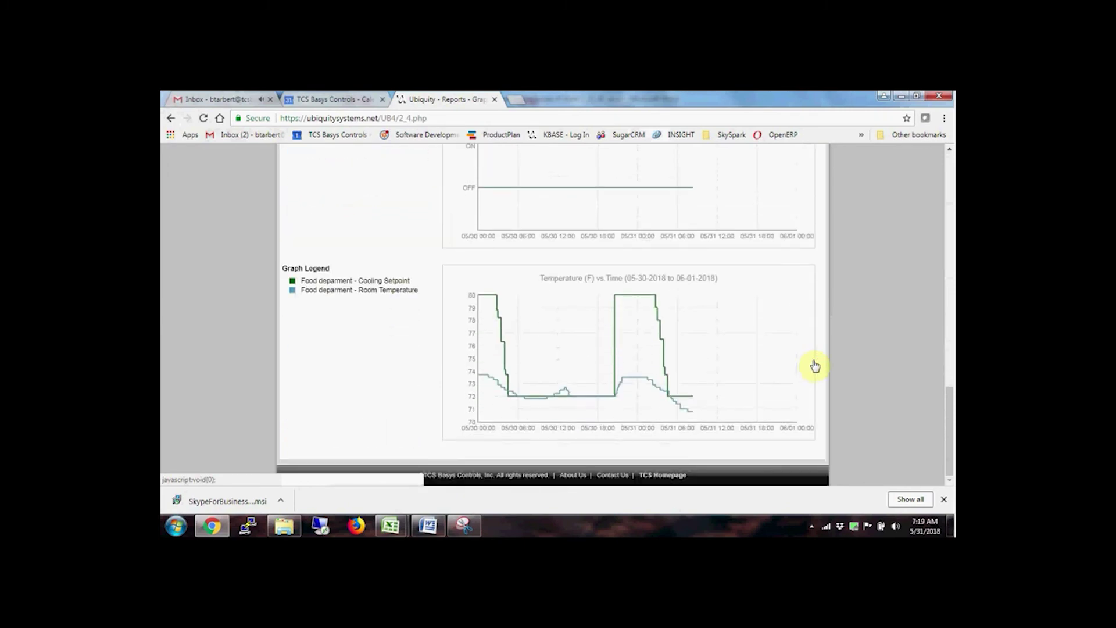
scroll(814, 365, up, 6)
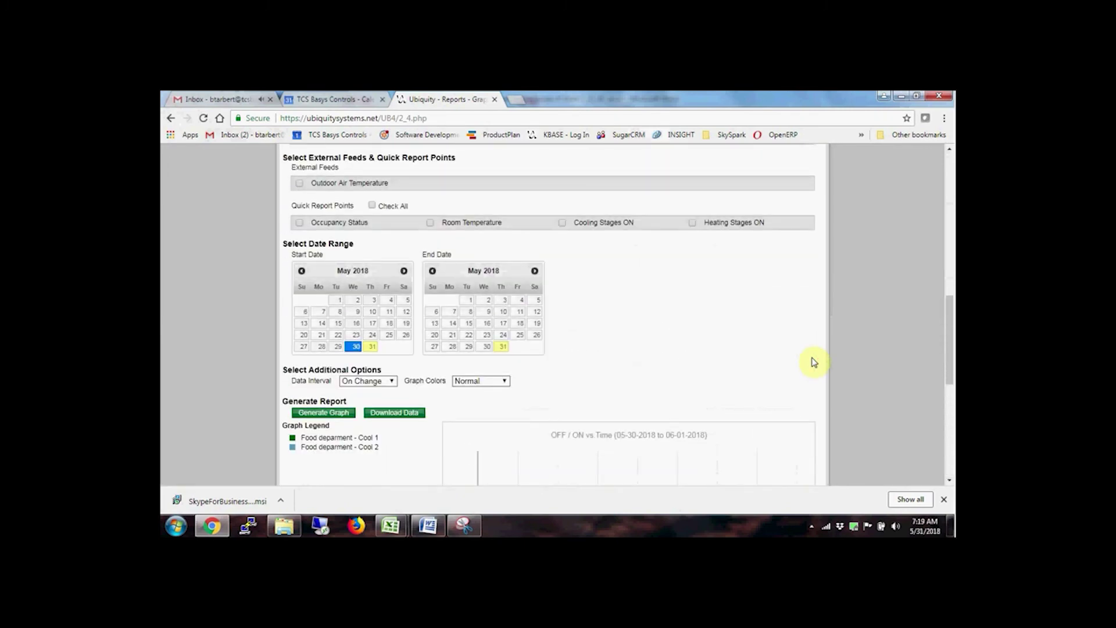
scroll(808, 358, up, 6)
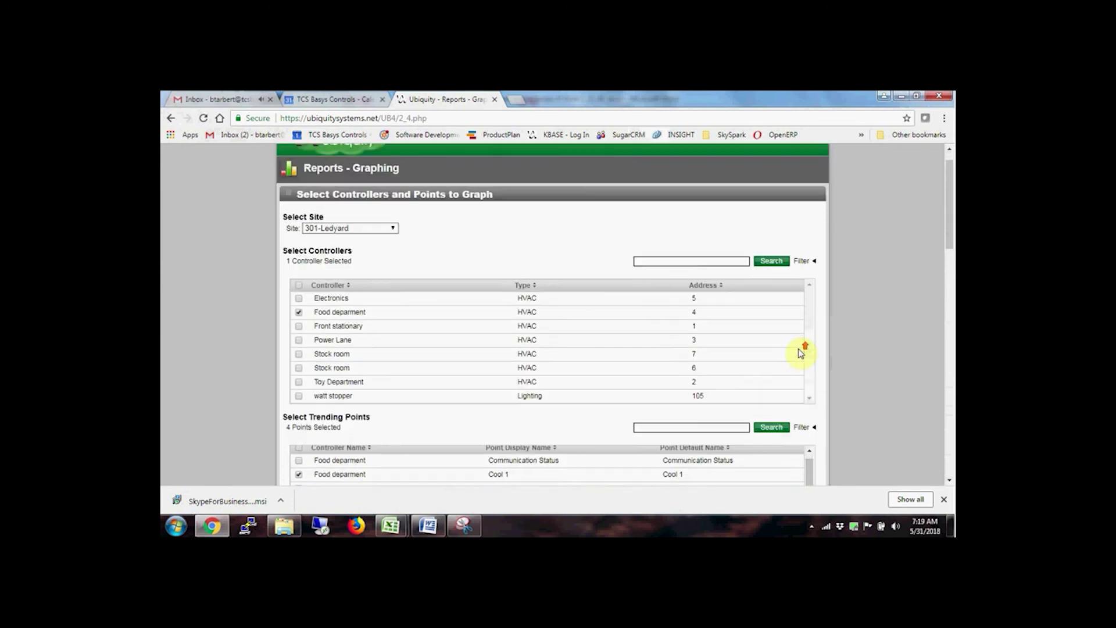
mouse_move(498, 153)
click(490, 190)
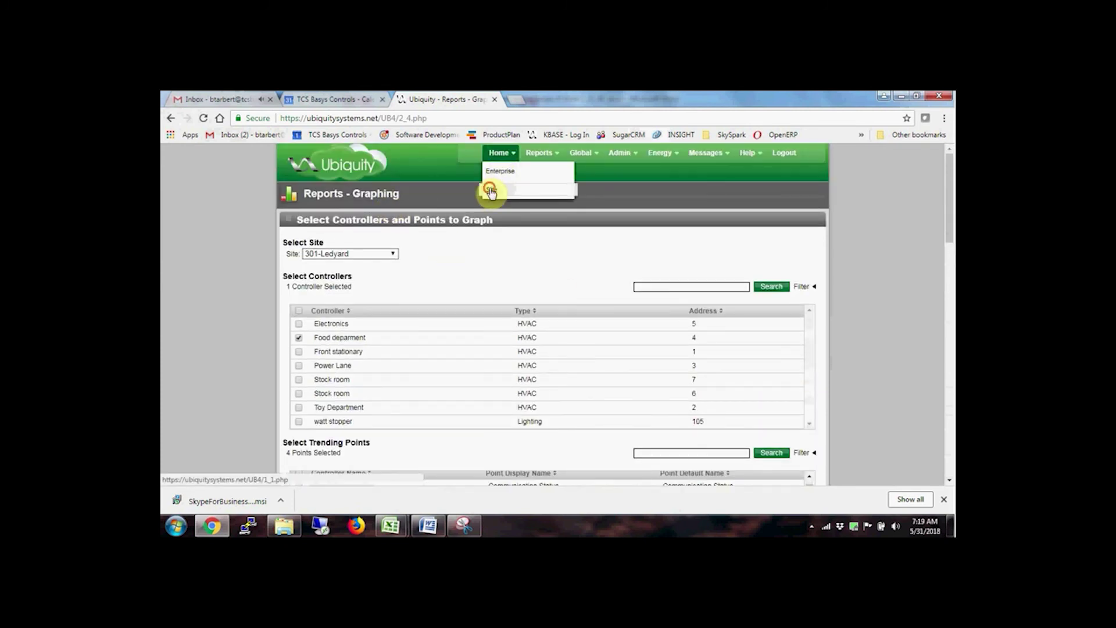
Step: In alarming setup, view Electronics' second Room Temperature alarm point with limits 56–84
click(796, 221)
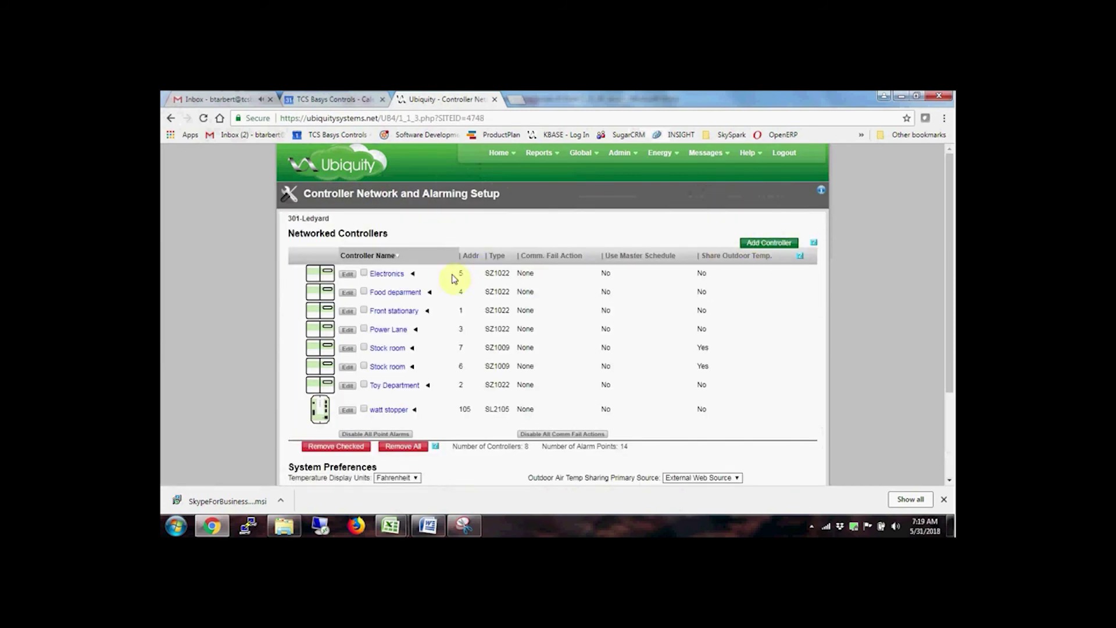
click(384, 276)
click(372, 287)
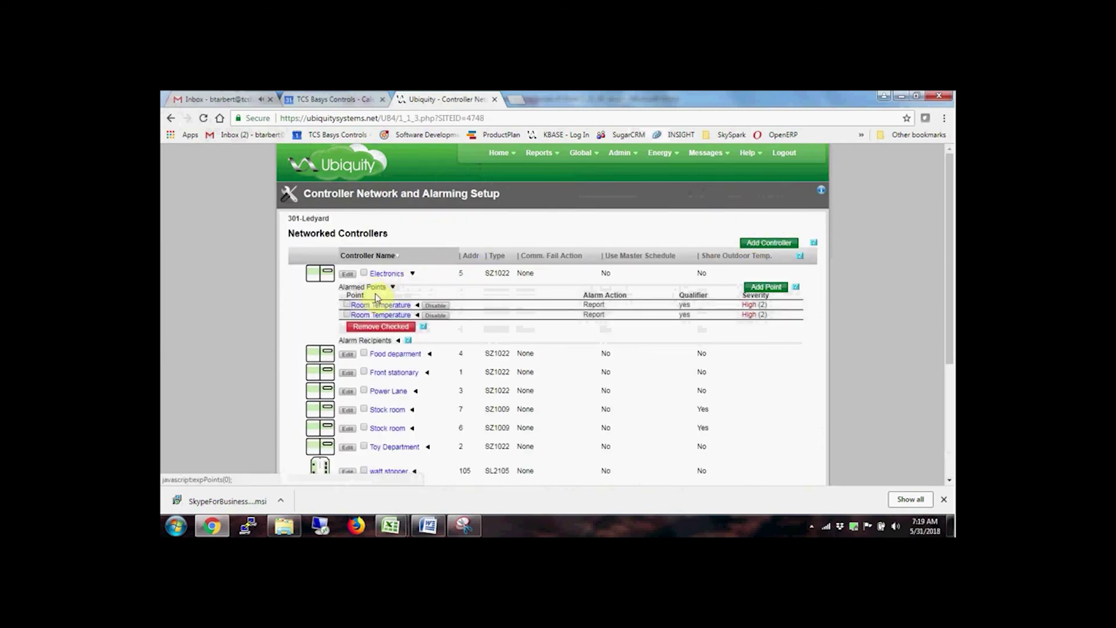
click(382, 314)
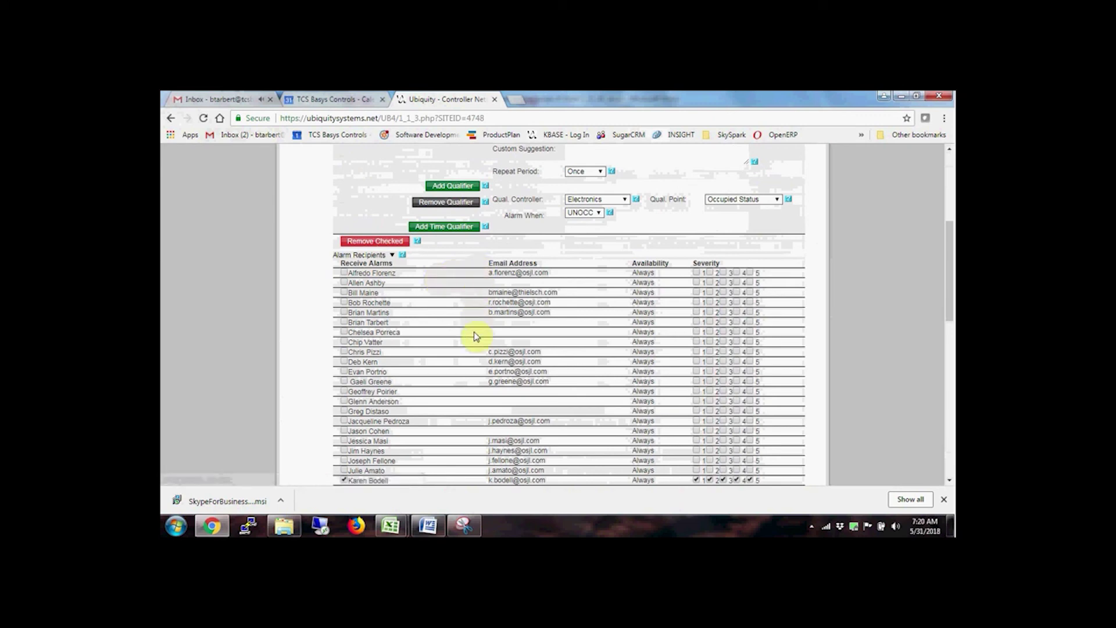
scroll(475, 427, down, 3)
scroll(475, 427, up, 8)
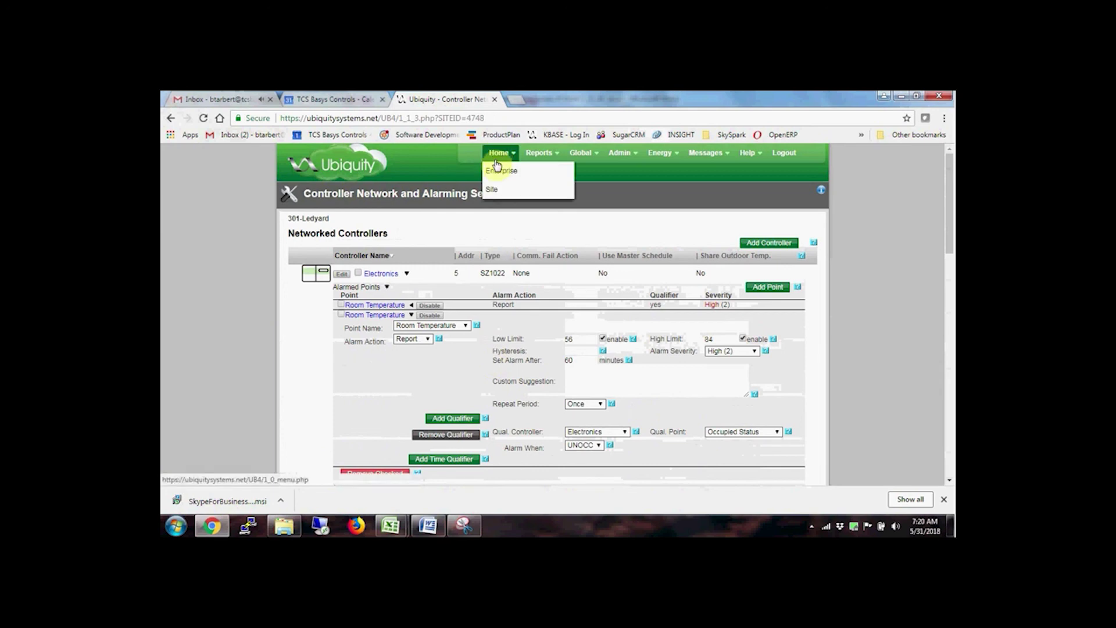
Step: Return to the Enterprise Summary with April 2018 runtime totals for all 124 sites
click(498, 169)
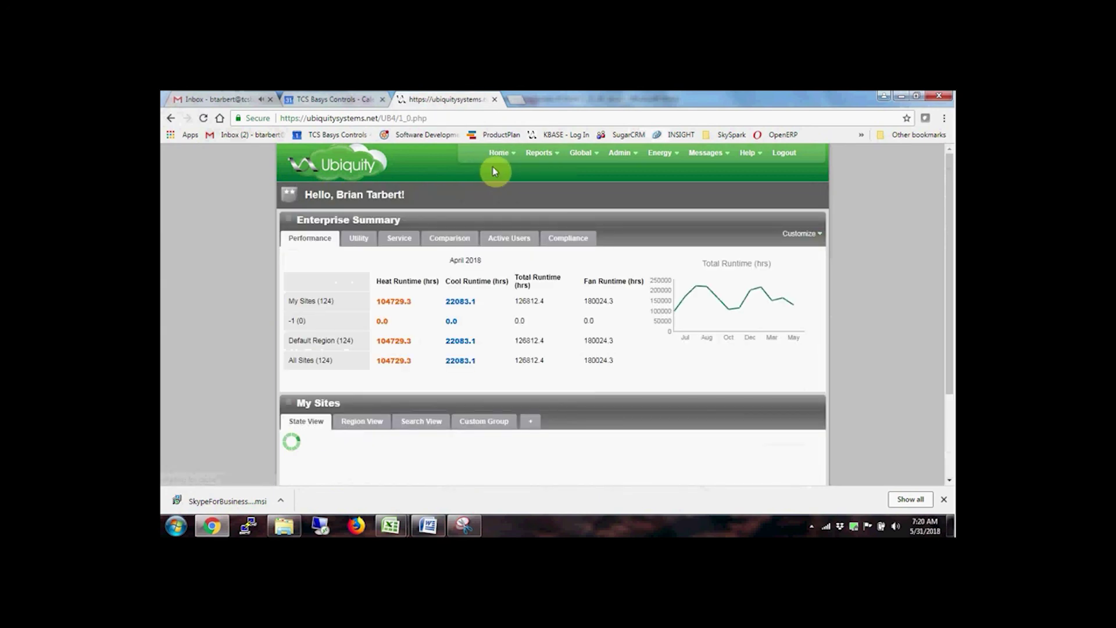